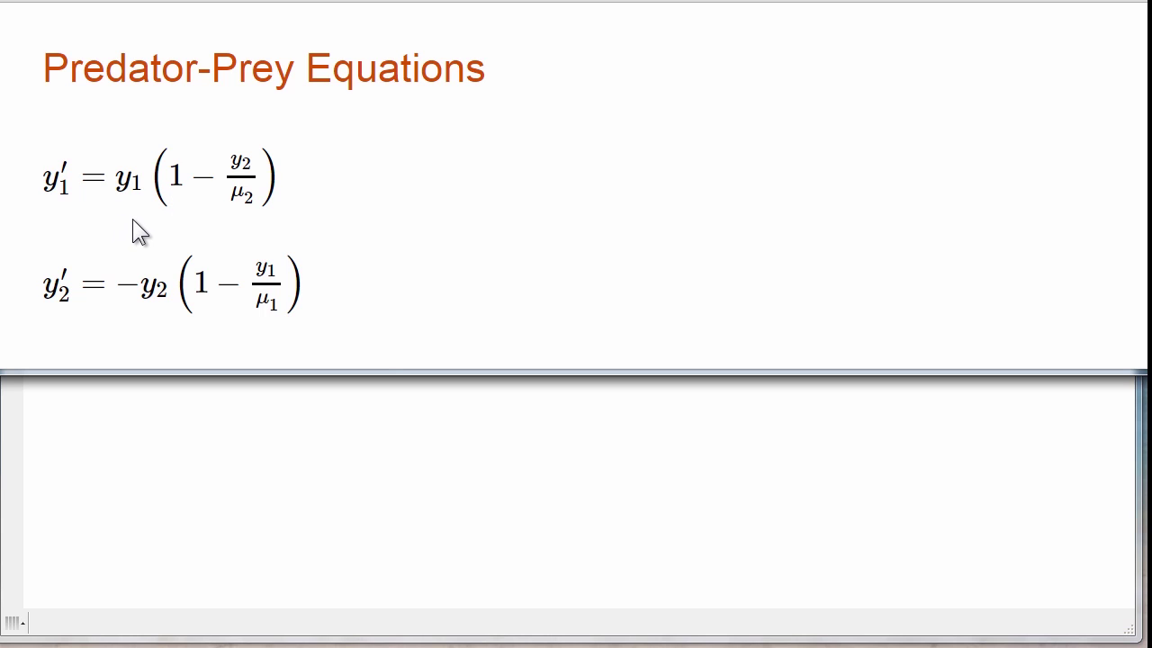
# Step: Animate the (1 - y/μ) factors of both equations into empty placeholder boxes
pyautogui.click(297, 230)
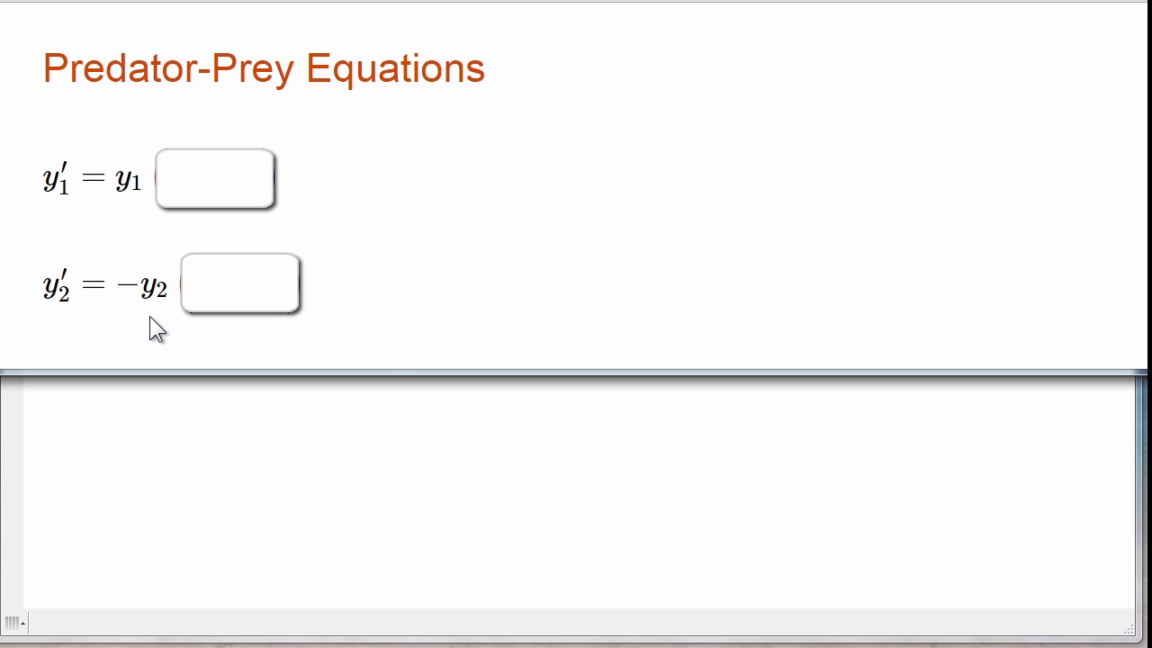
# Step: Restore the bracketed factors and advance to the Critical point slide
pyautogui.press('Right')
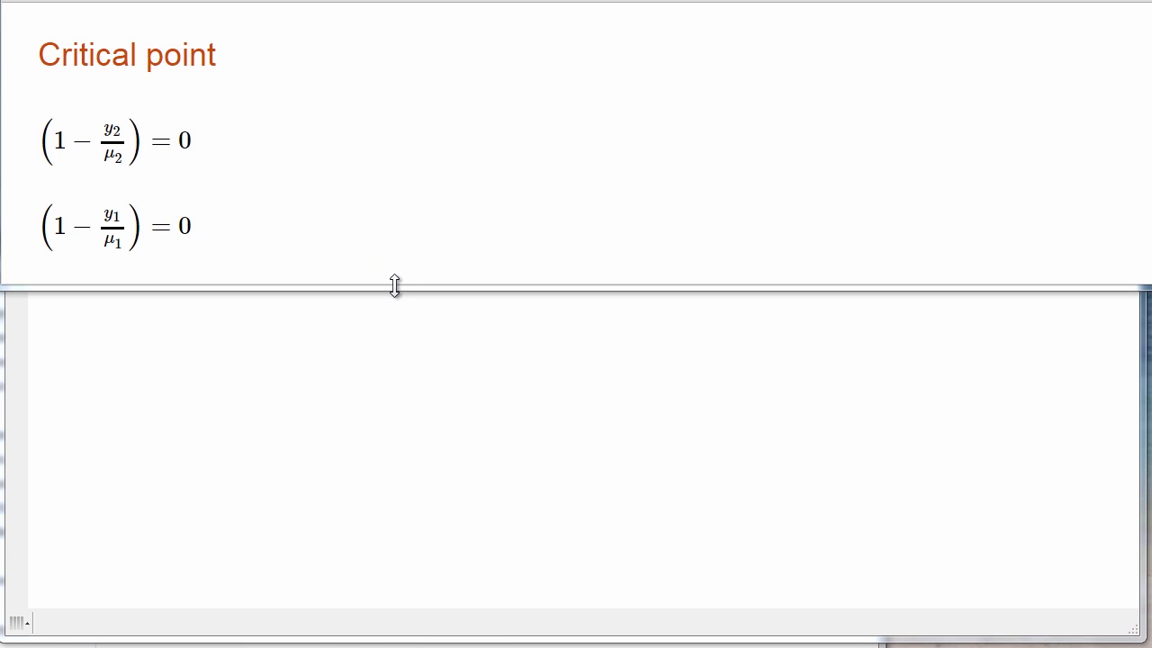
# Step: Uncover the critical point (μ1, μ2), its Jacobian, λ = ±i and the stable-center conclusion
pyautogui.moveTo(395, 285); pyautogui.dragTo(391, 403)
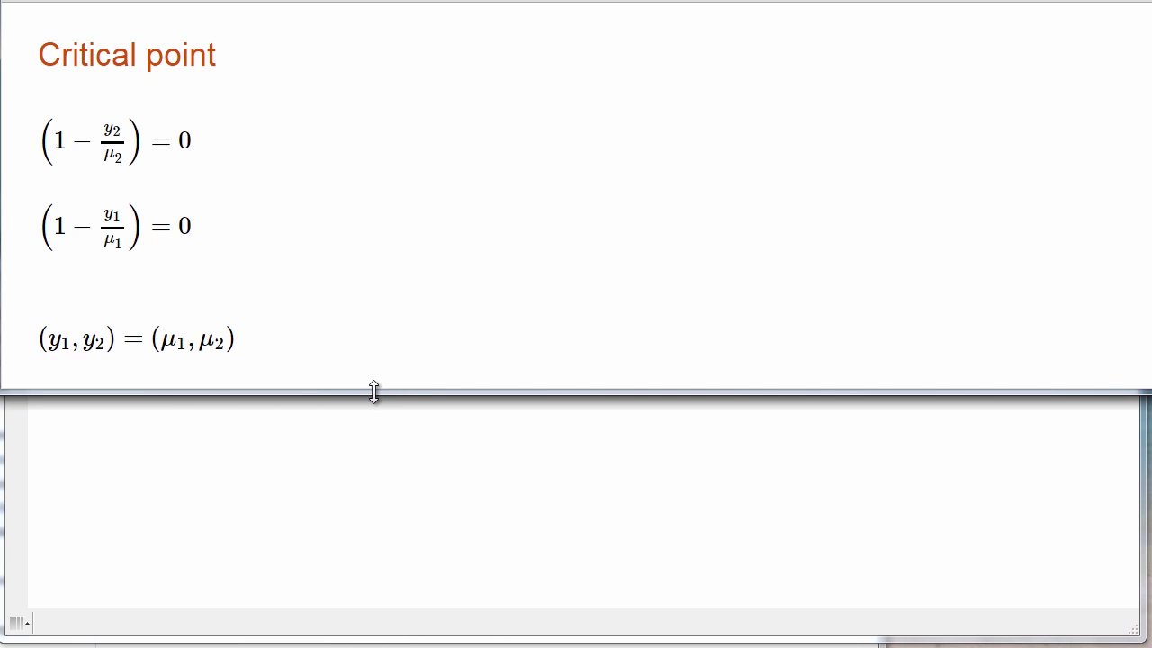
pyautogui.moveTo(373, 391); pyautogui.dragTo(379, 562)
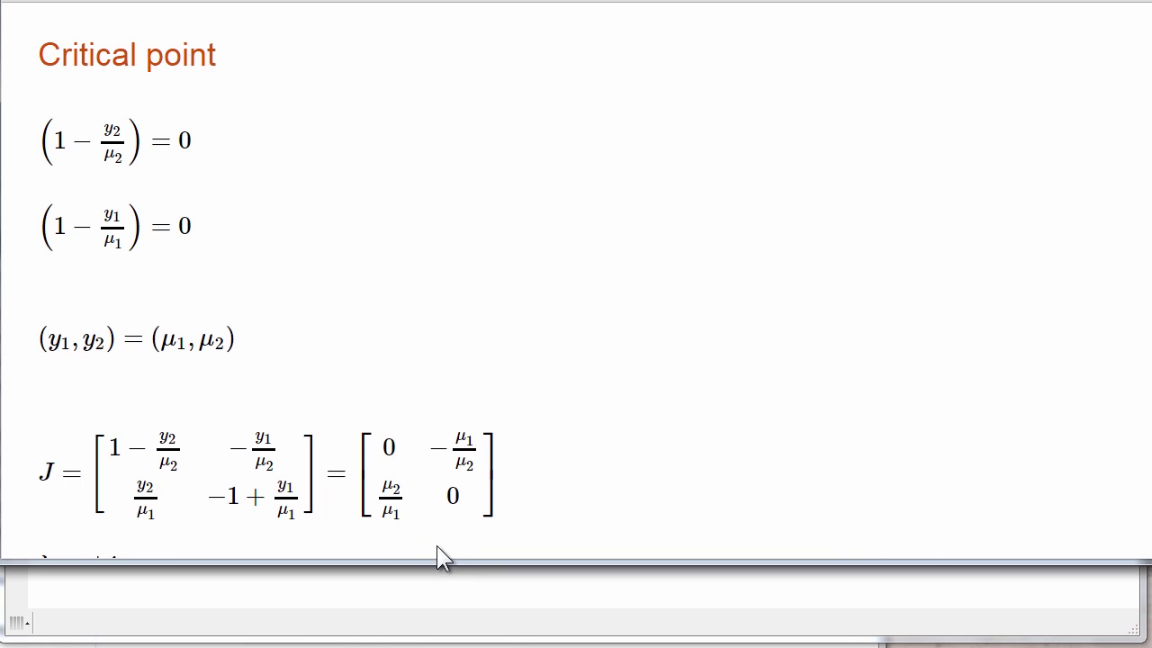
pyautogui.moveTo(432, 561); pyautogui.dragTo(416, 637)
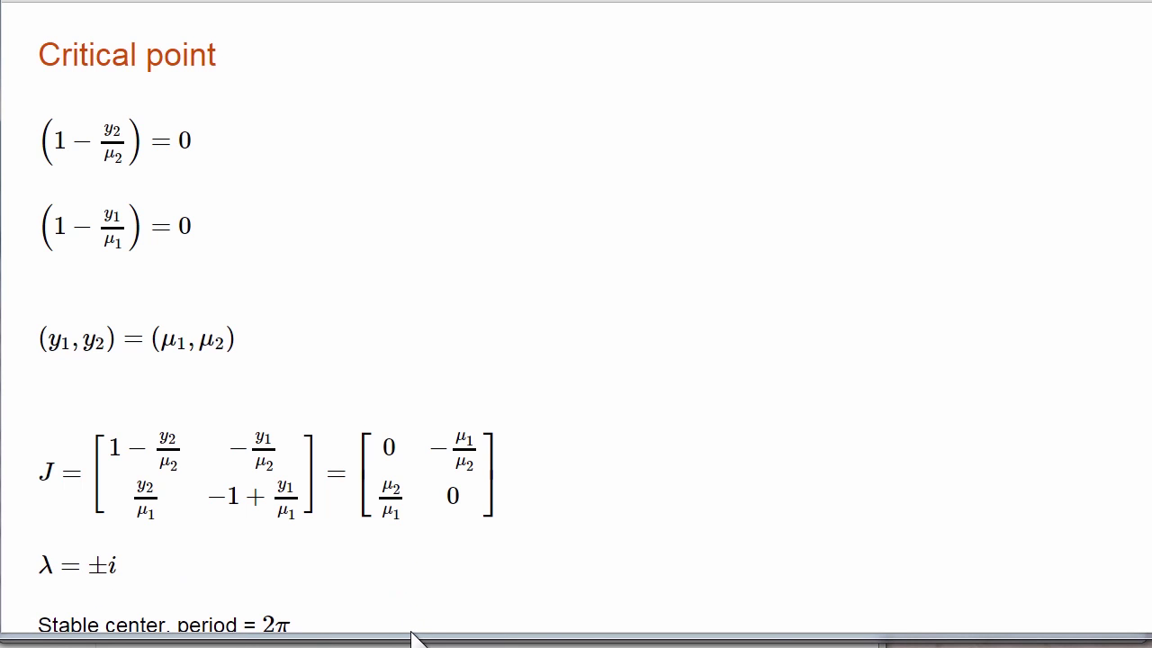
pyautogui.moveTo(409, 634); pyautogui.dragTo(411, 640)
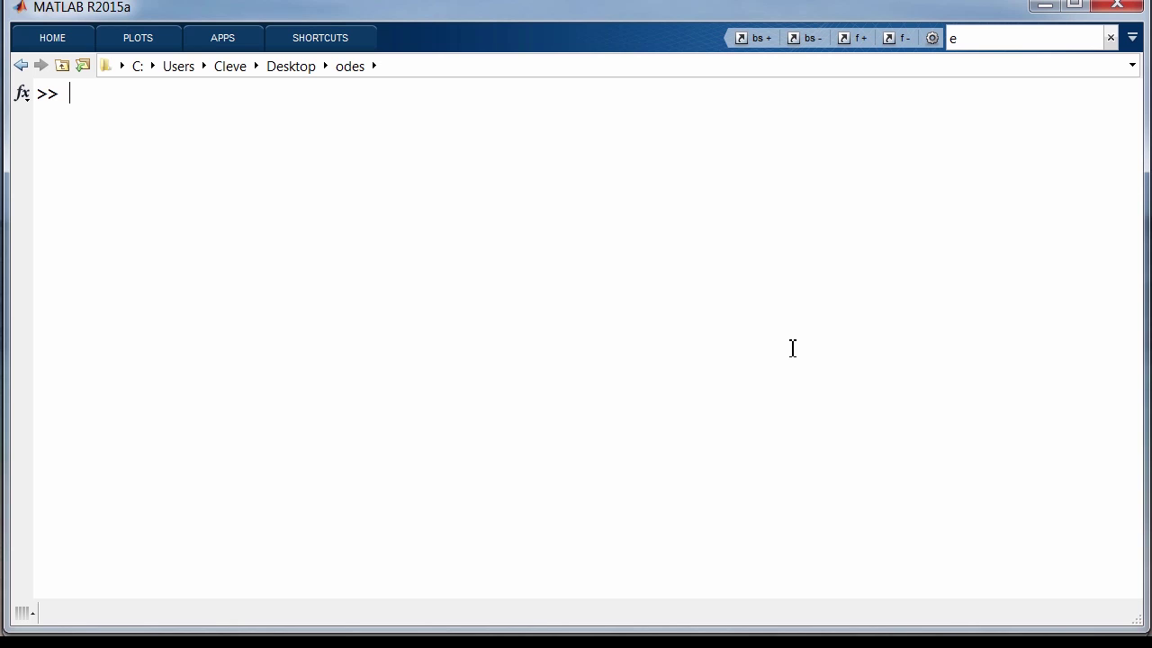
# Step: Set mu = [300 200]' and initial values eta = [400 100]'
pyautogui.write("mu = [300 200]'")
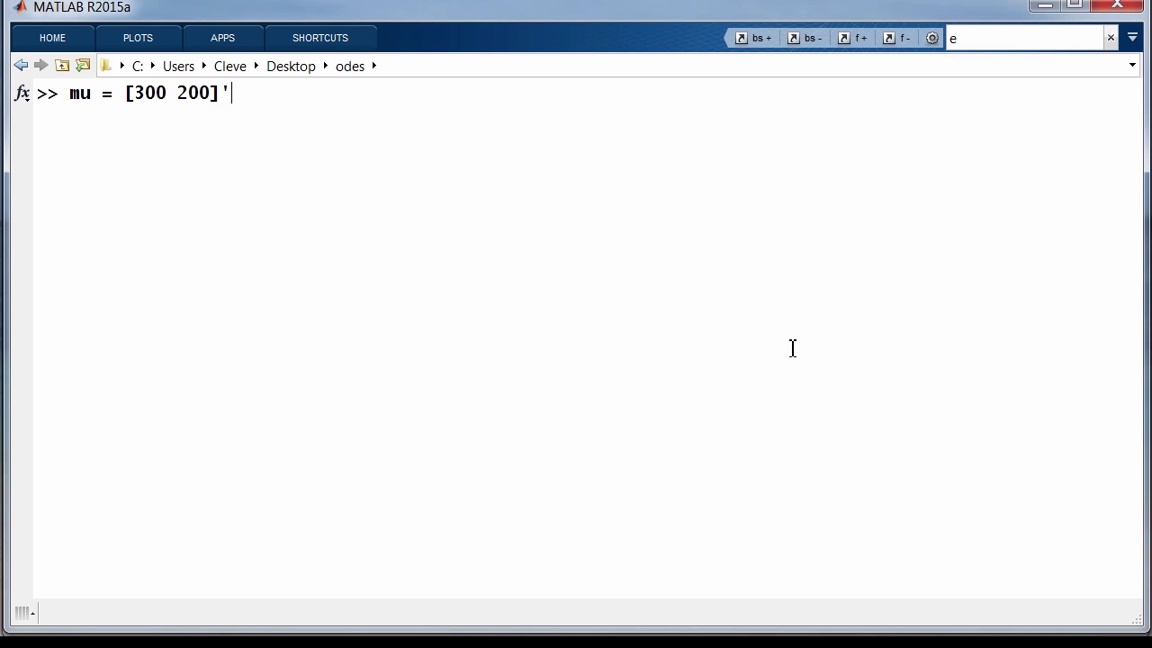
pyautogui.press('Return')
pyautogui.write("eta = [400 100]'")
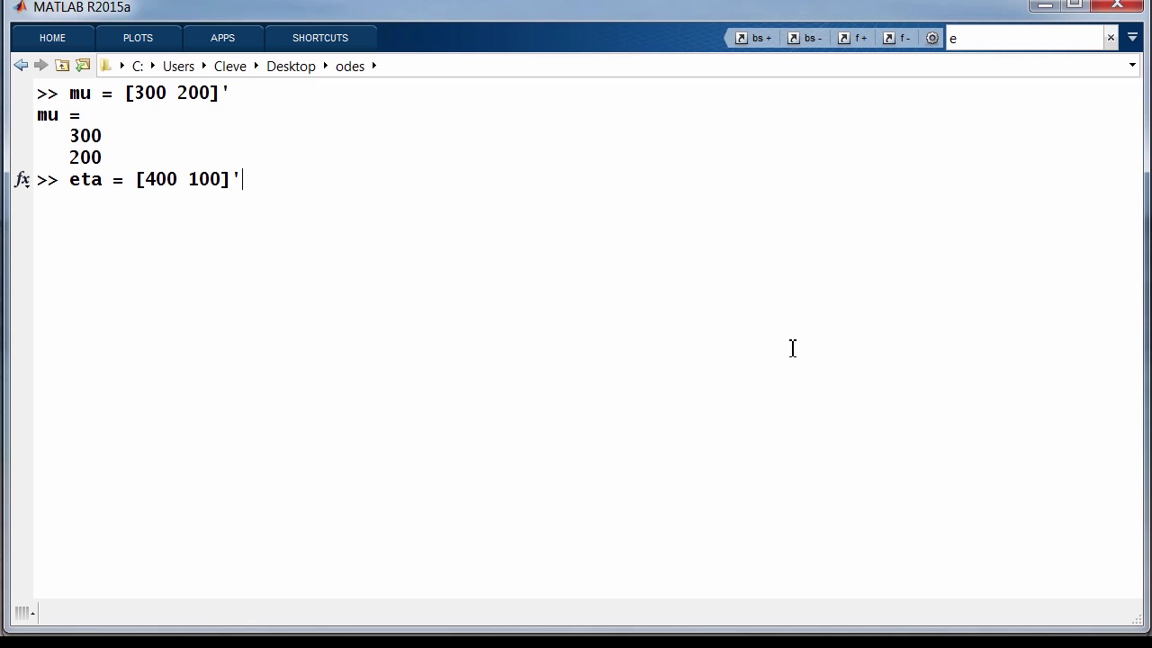
pyautogui.press('Return')
# Step: Define the predator-prey handle F and plot ode45(F,[0 25],eta)
pyautogui.write('F')
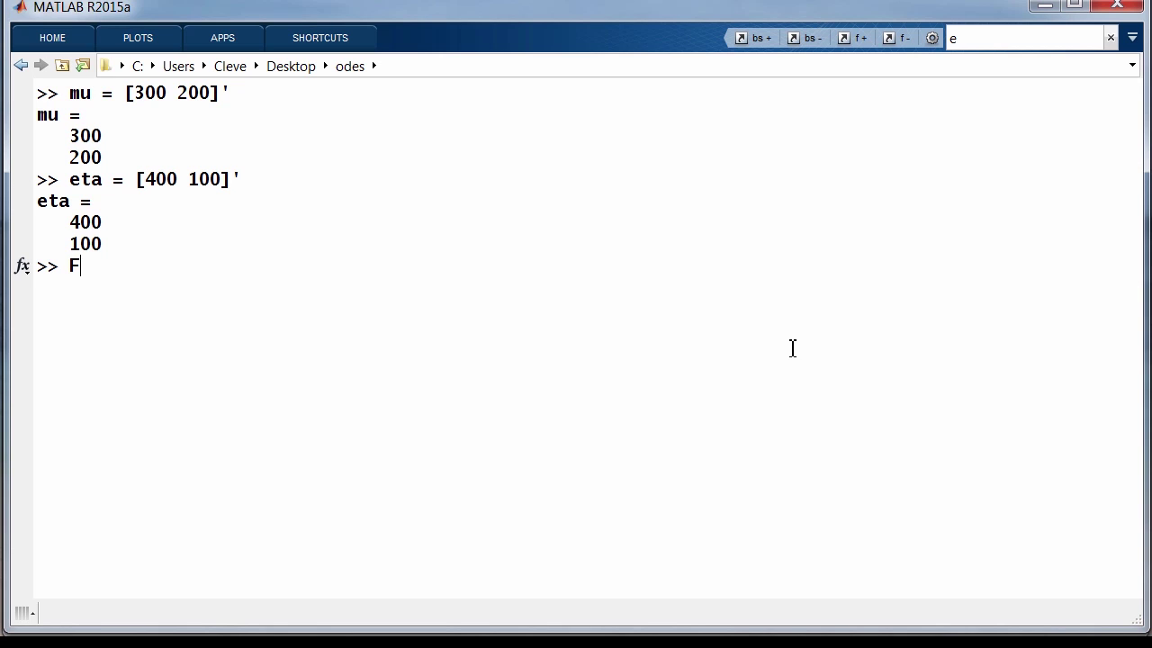
pyautogui.write(' = @(t,y) [(1-y(2)/mu(2))*y(1); -(1-y(1)/mu(1))*y(2)]')
pyautogui.press('Return')
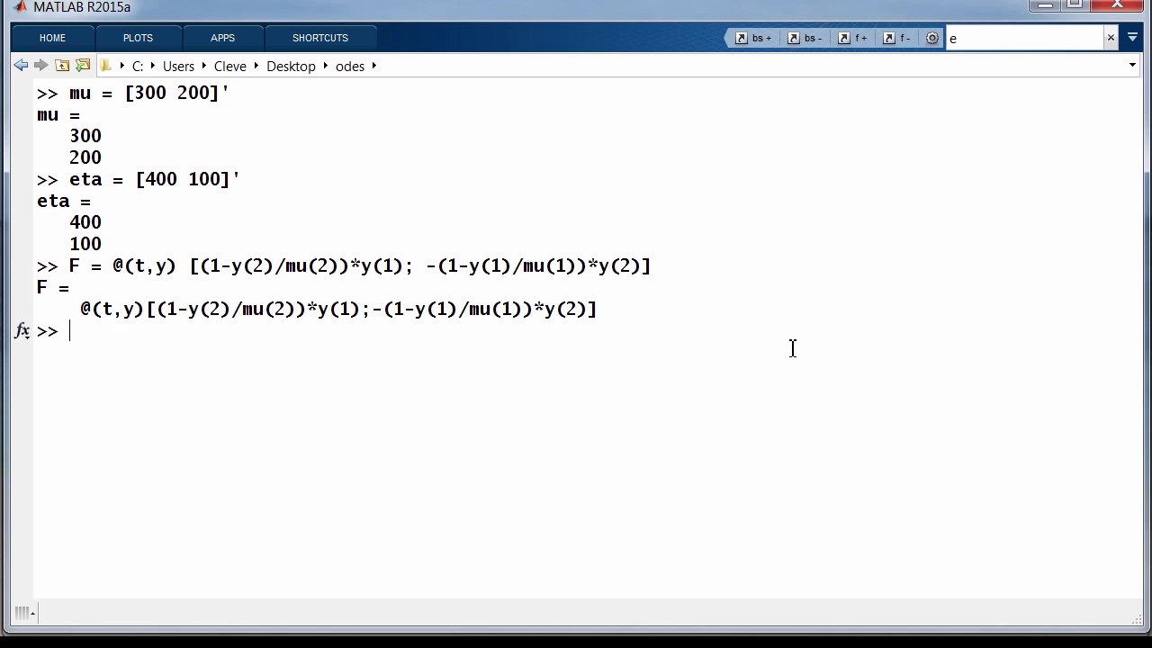
pyautogui.write('ode45(F,[0 25],eta)')
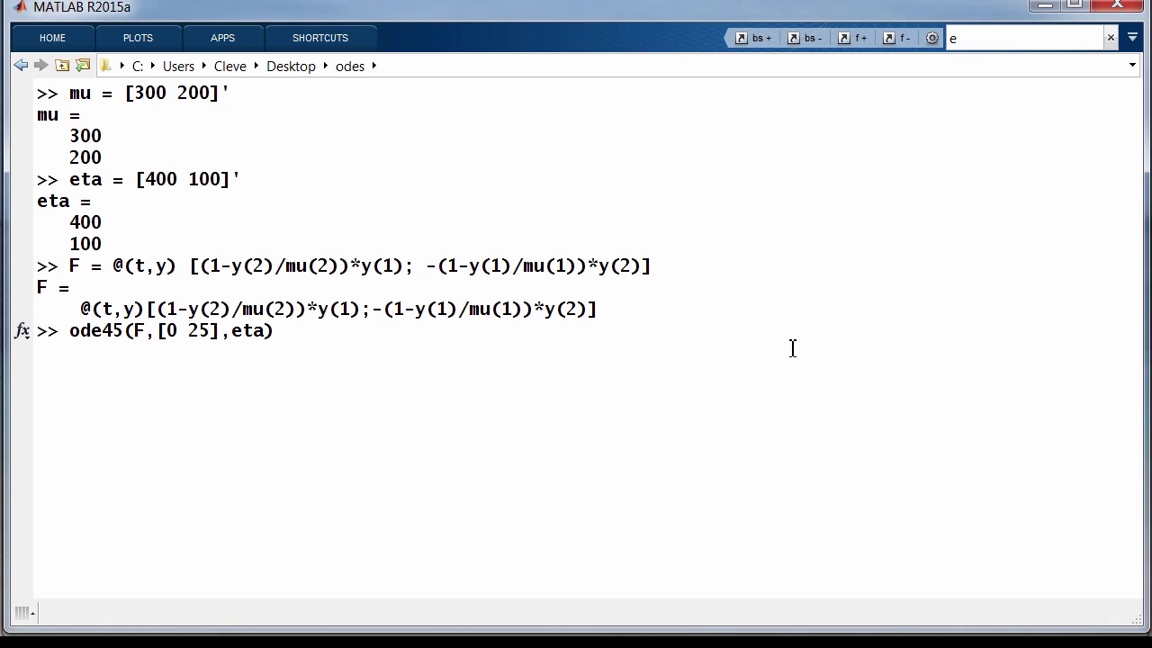
pyautogui.press('Return')
# Step: Store period = 6.5357 and create solver options with RelTol 1e-6
pyautogui.write('per')
pyautogui.write('iod = 6.5357')
pyautogui.press('Return')
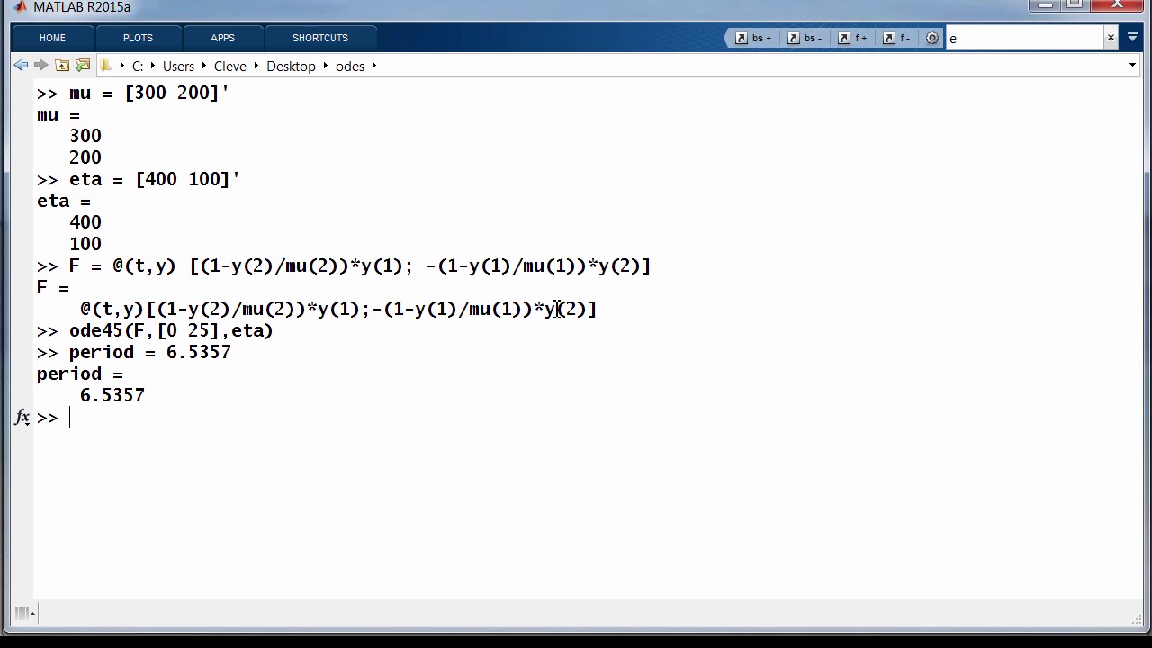
pyautogui.write('od')
pyautogui.press('BackSpace')
pyautogui.press('BackSpace')
pyautogui.write('opt')
pyautogui.write(" = odeset('RelTol',1.e-6)")
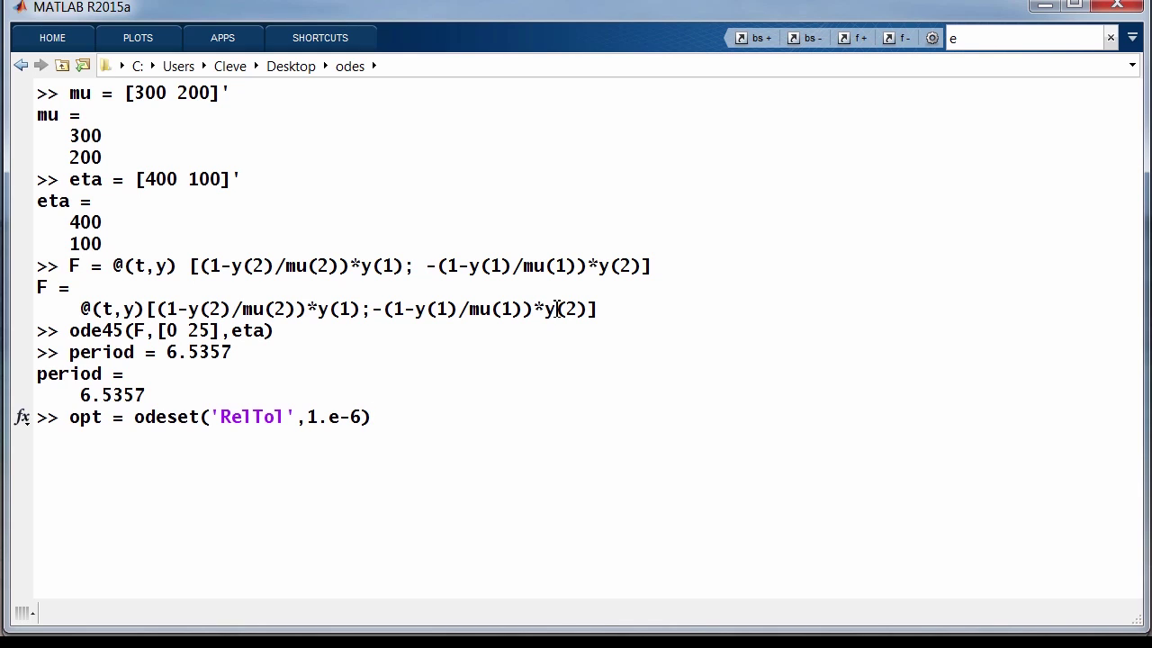
pyautogui.press('Return')
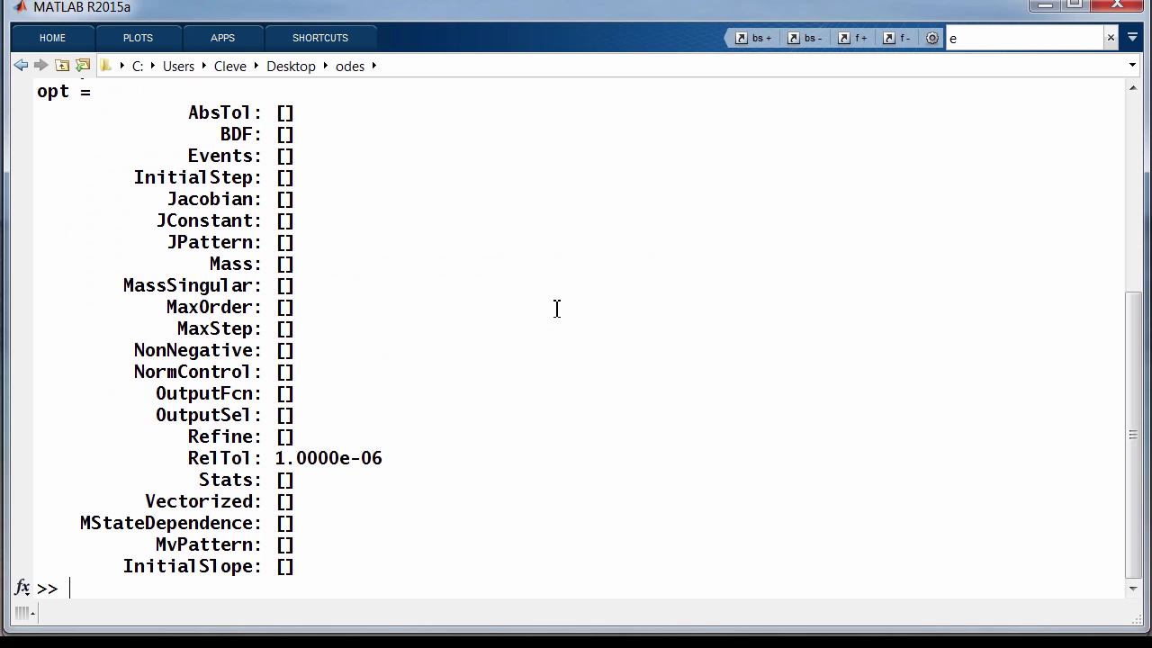
# Step: Solve the system over three periods into [t,y] and list variables with whos
pyautogui.write('[t,y] = ode45(F,[0 3*period],eta,opt);')
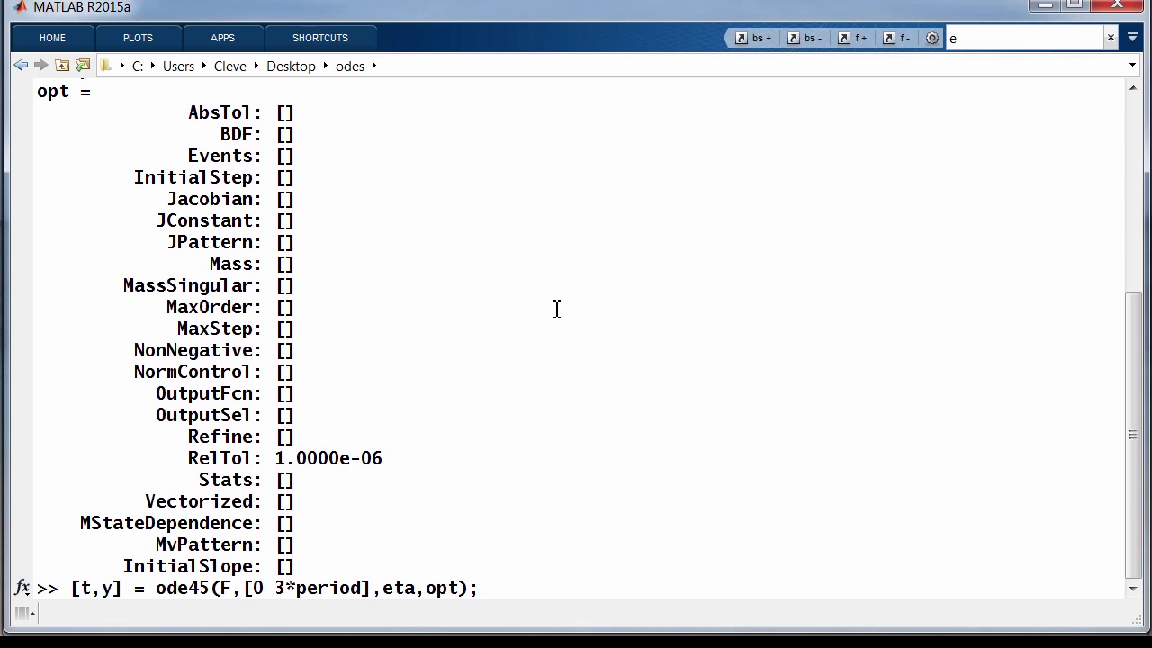
pyautogui.press('Return')
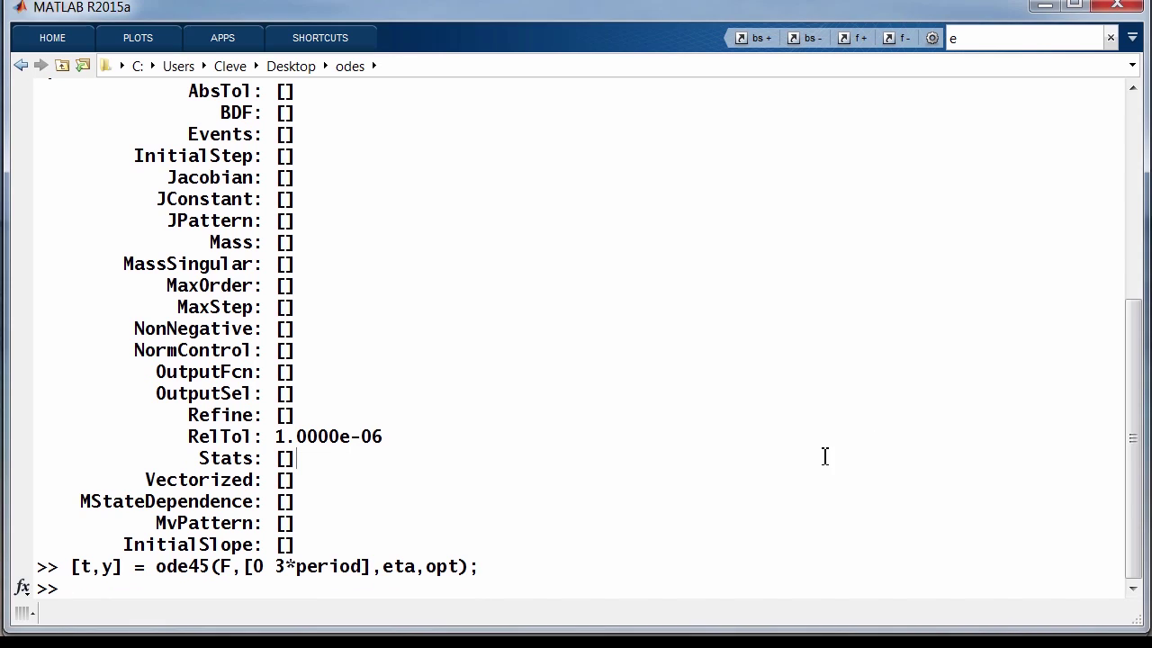
pyautogui.write('wh')
pyautogui.write('h')
pyautogui.press('BackSpace')
pyautogui.write('os')
pyautogui.press('Return')
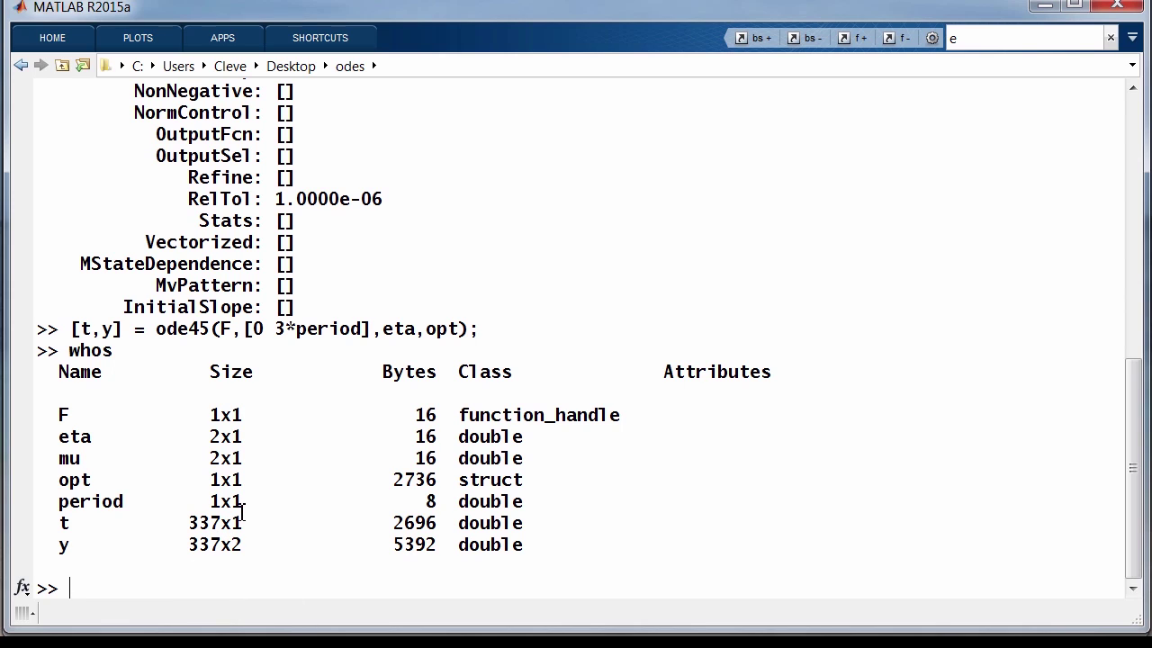
# Step: Plot both populations against time with plot(t,y,'.-')
pyautogui.write('plt')
pyautogui.press('BackSpace')
pyautogui.write("ot(t,y,'.-')")
pyautogui.press('Return')
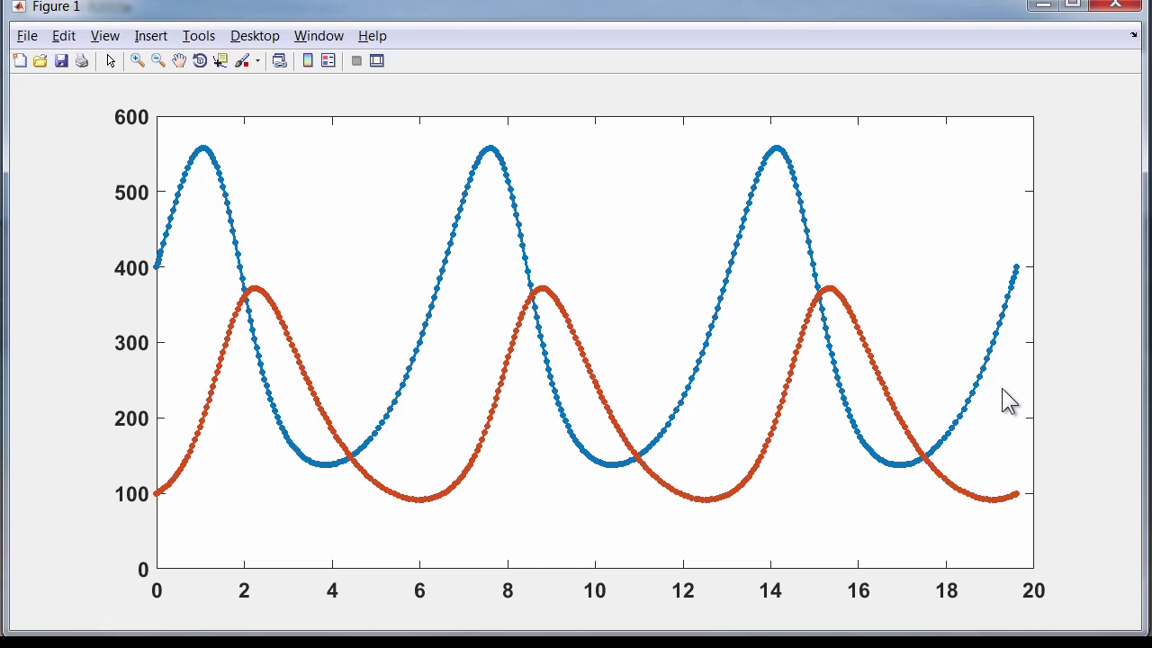
# Step: Rerun the recalled axis/comet command to animate the prey-predator orbit, then replay it
pyautogui.hotkey('alt', 'Tab')
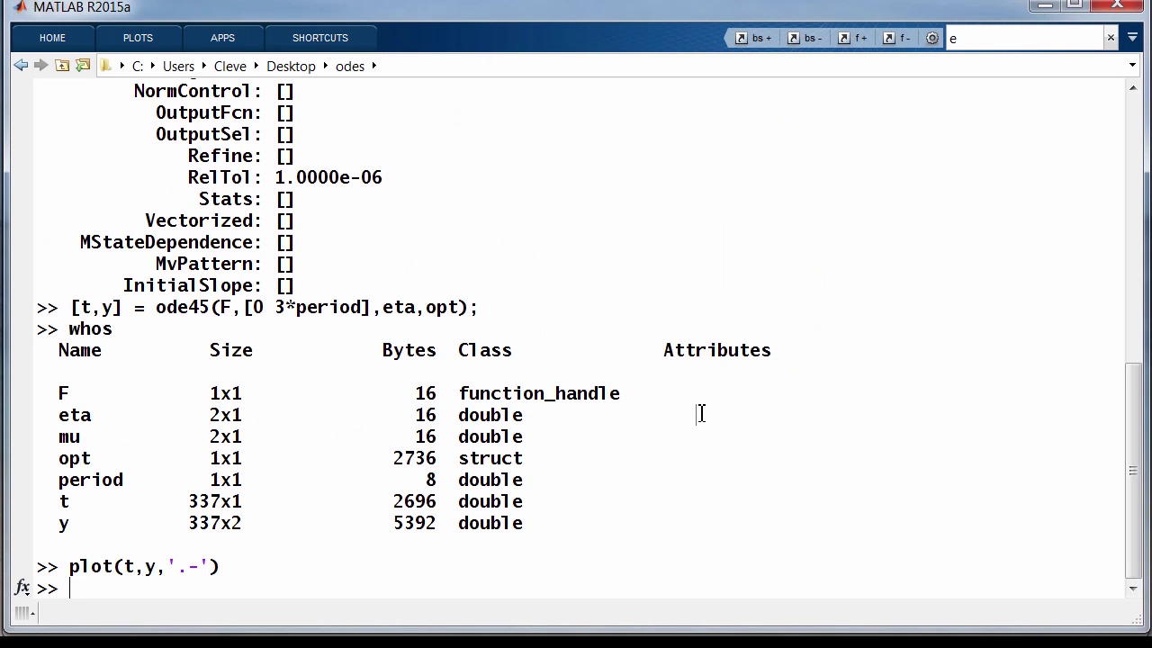
pyautogui.write('axi')
pyautogui.press('Up')
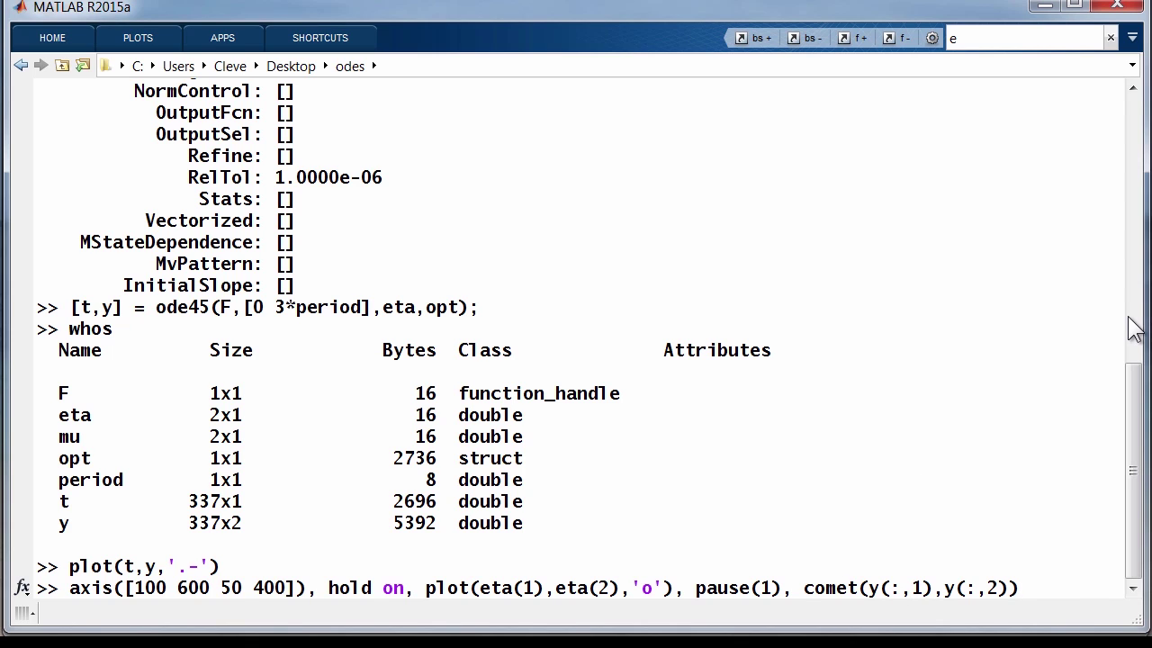
pyautogui.write('shg,')
pyautogui.press('Return')
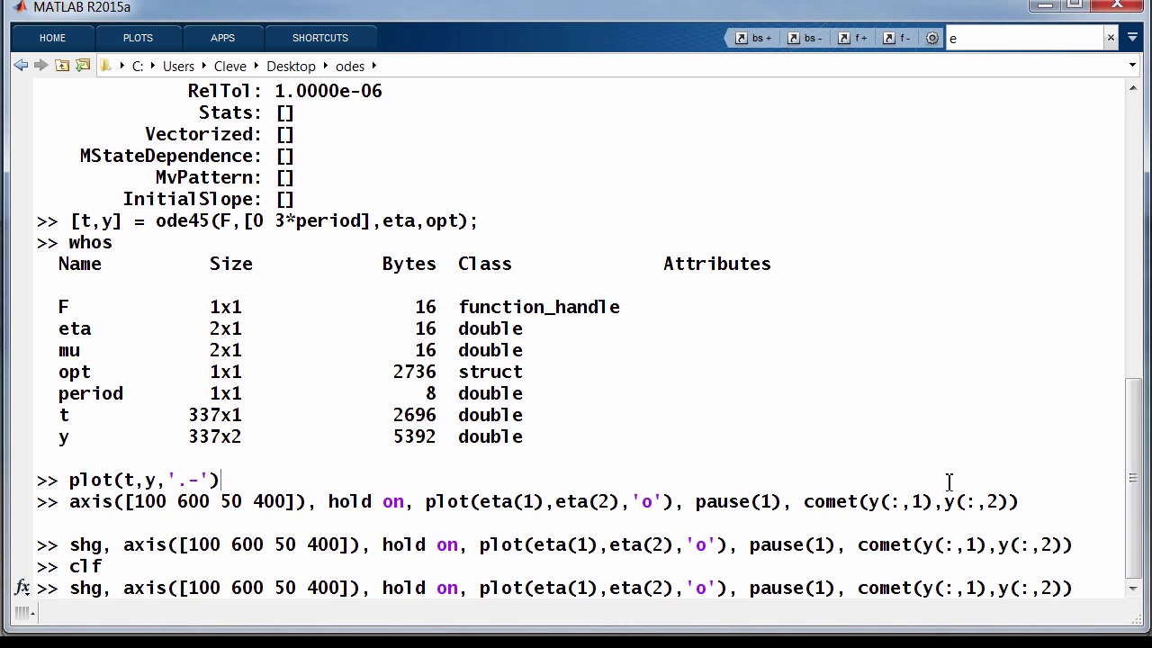
pyautogui.press('Return')
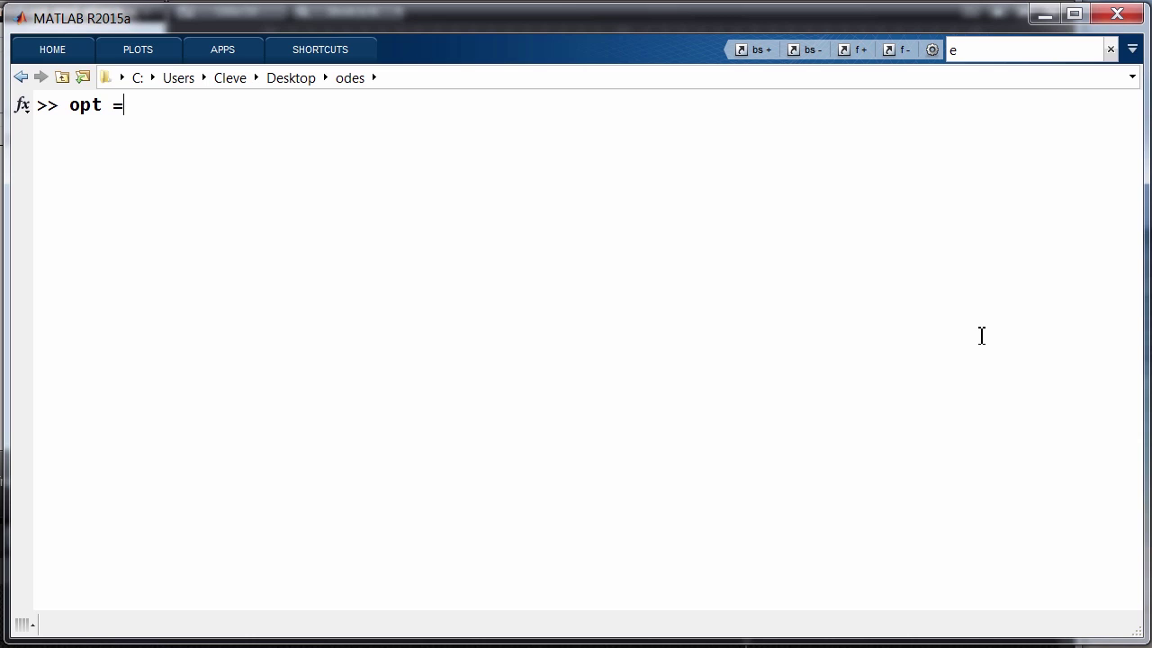
pyautogui.write("odeset('RelTol',1.e-6,'event',@pitstop)")
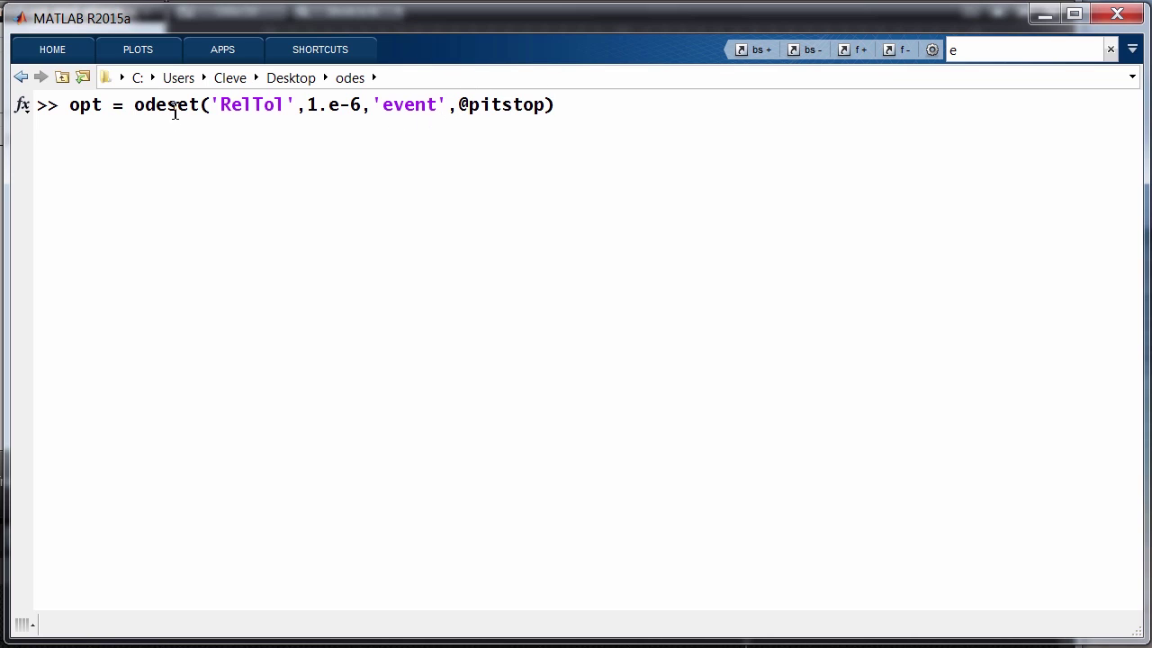
pyautogui.click(443, 120)
pyautogui.press('Return')
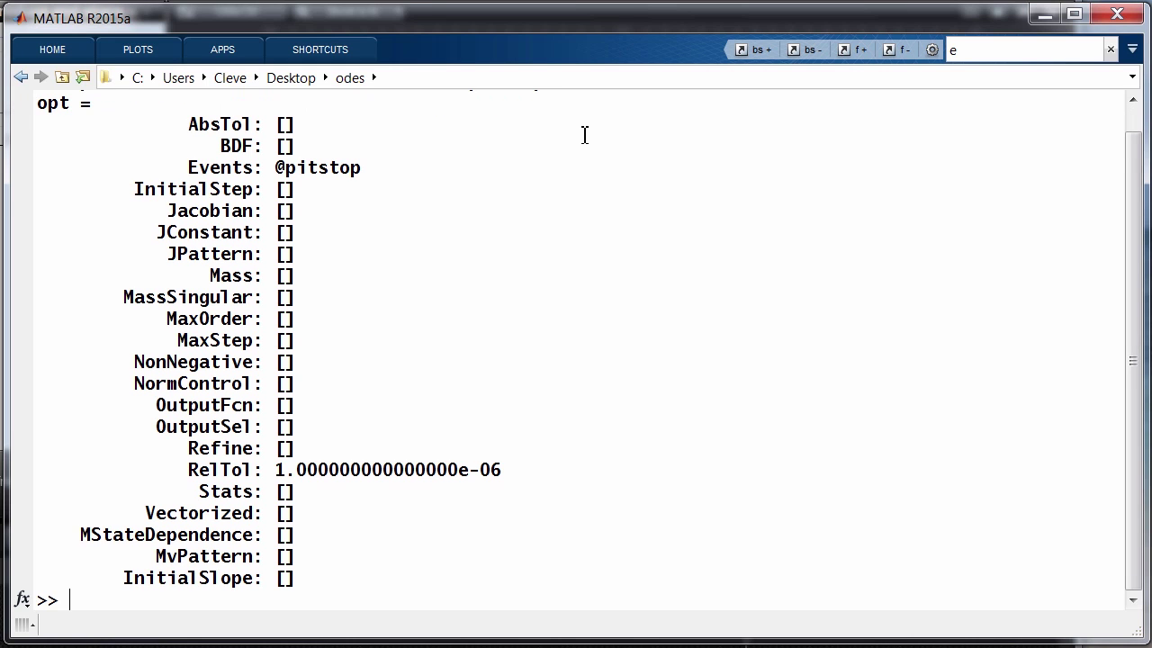
pyautogui.write('type pitstop')
# Step: List the pitstop function source and review the printed output
pyautogui.press('Return')
pyautogui.rightClick(335, 135)
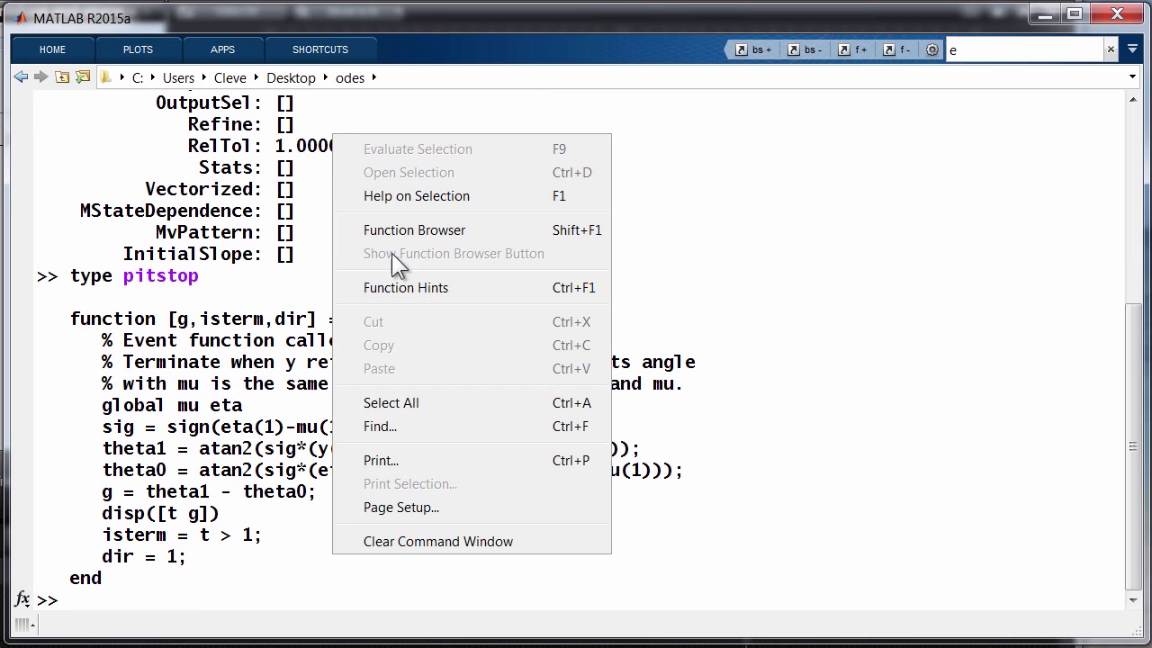
pyautogui.tripleClick(700, 236)
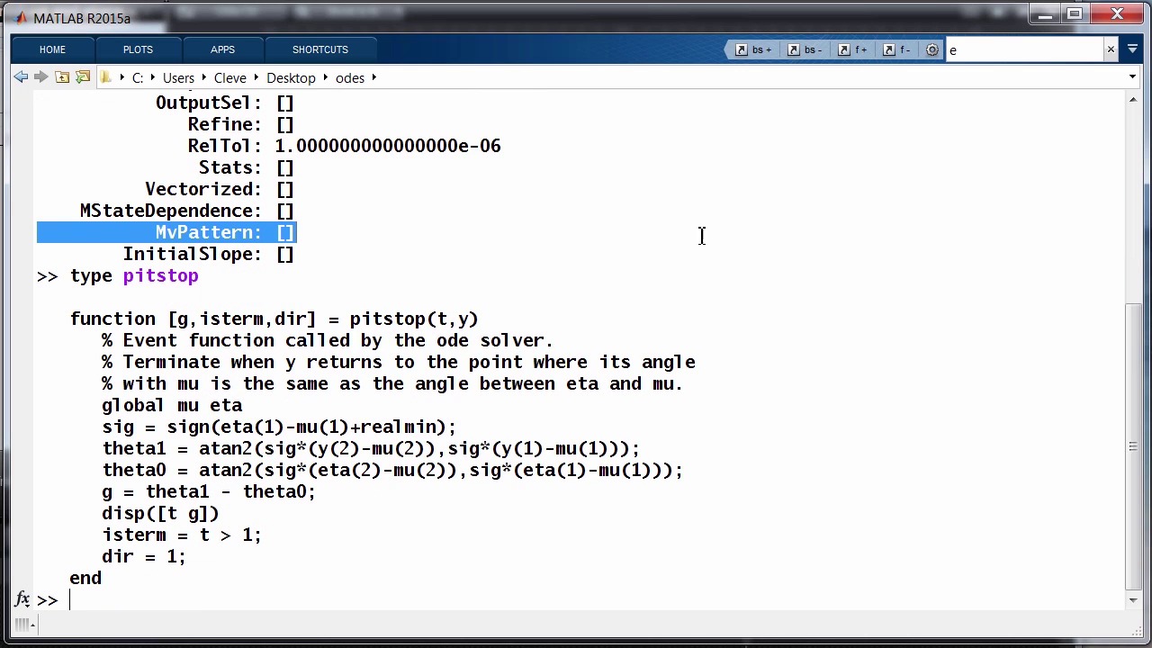
pyautogui.click(561, 253)
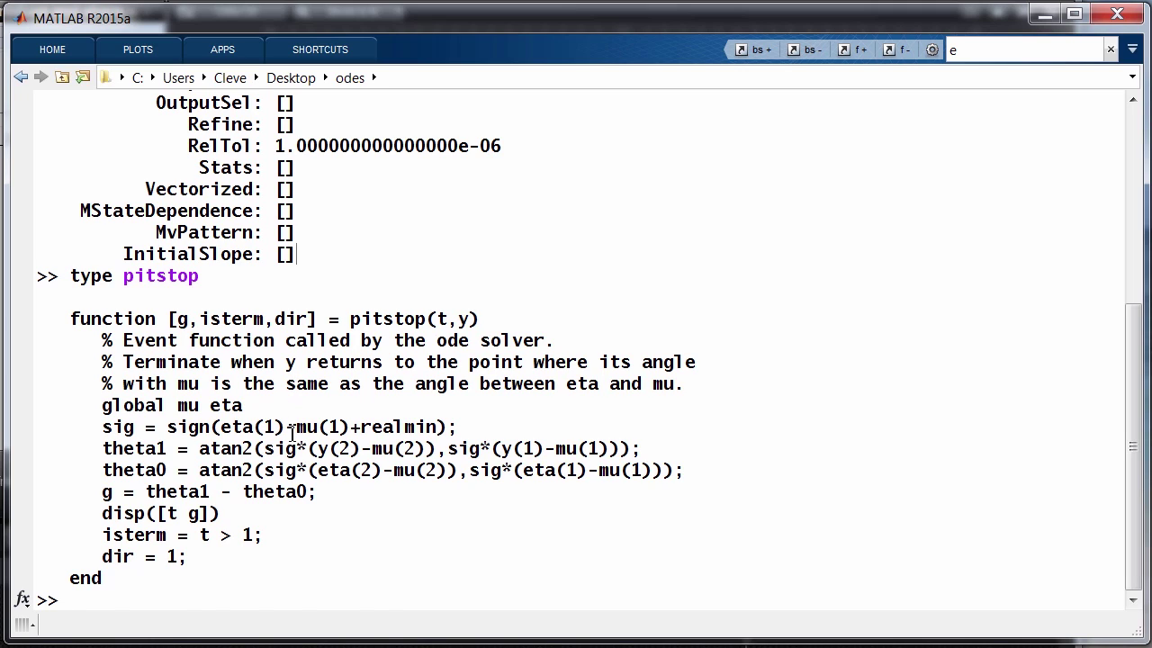
# Step: Solve [t,y] = ode45(F,[0 inf],eta,opt) until the pitstop event and scroll through the output
pyautogui.write('[t,y] = ode45(F,[0 inf],eta,opt);')
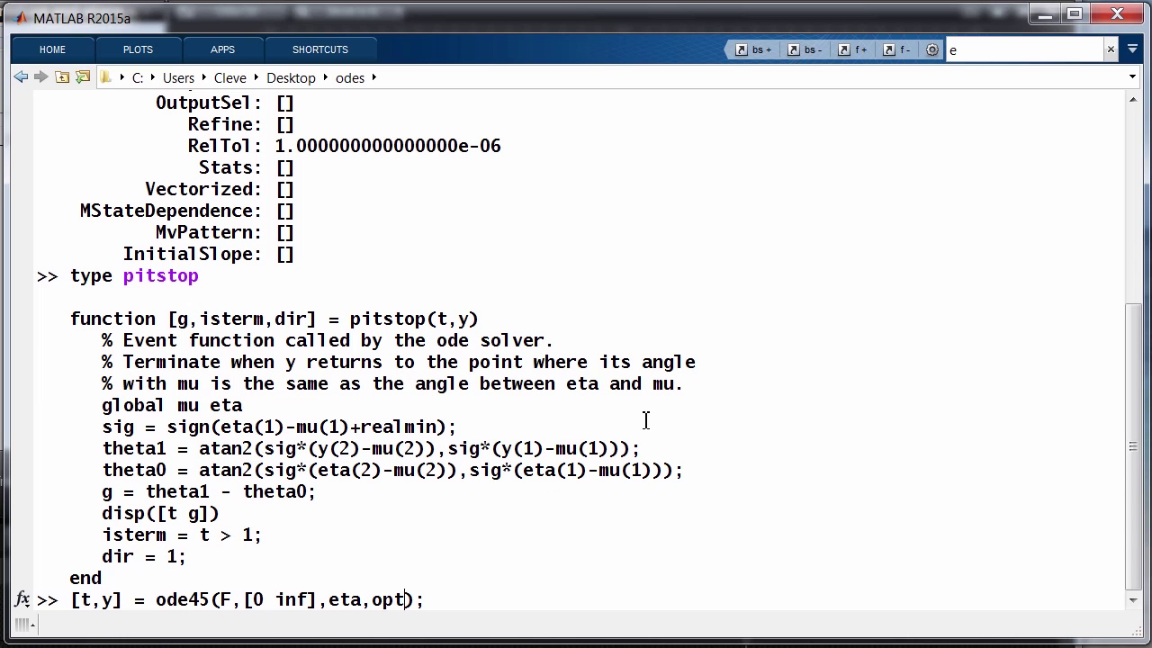
pyautogui.press('Return')
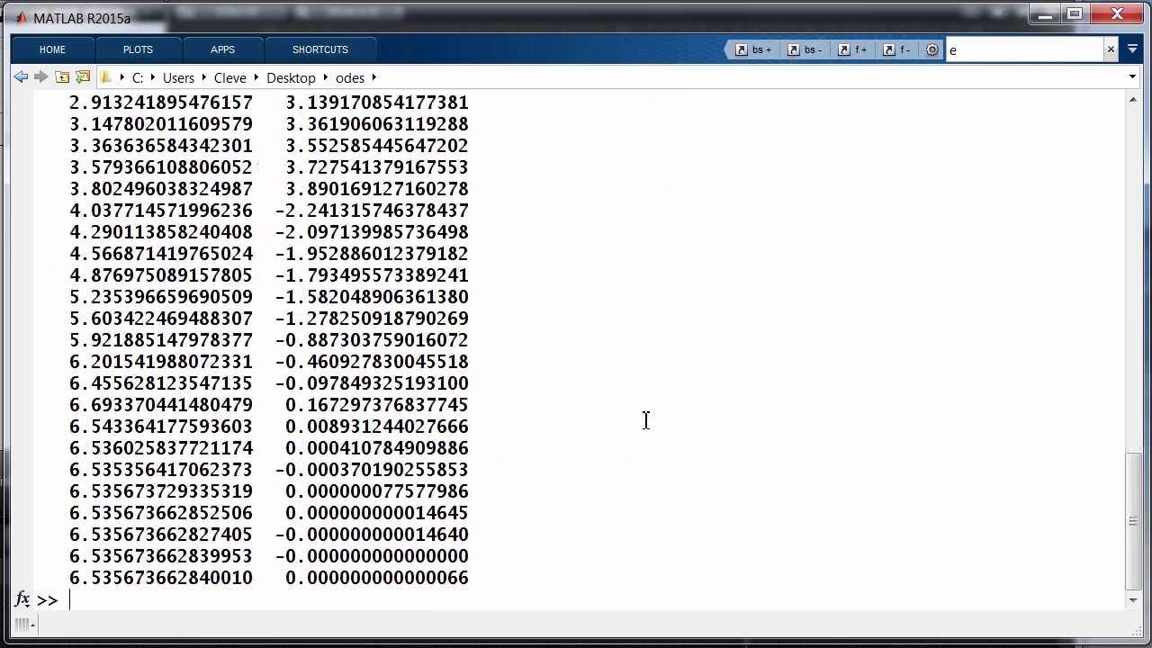
pyautogui.scroll(2, 630, 417)
pyautogui.scroll(1, 618, 412)
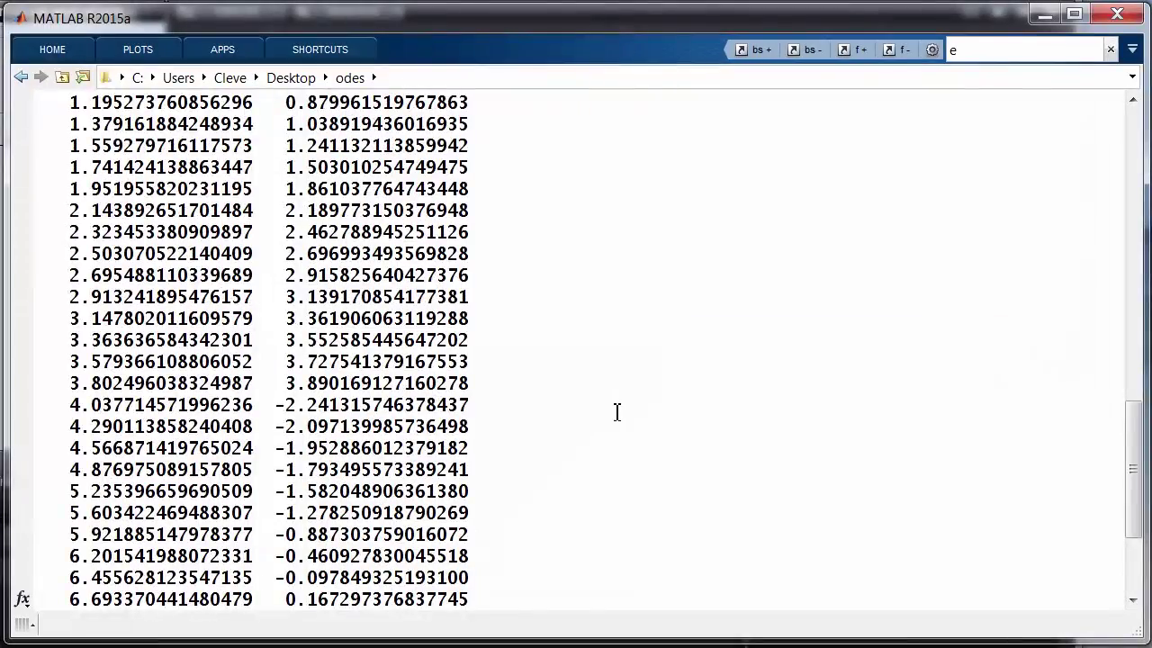
pyautogui.scroll(3, 602, 409)
pyautogui.scroll(2, 585, 405)
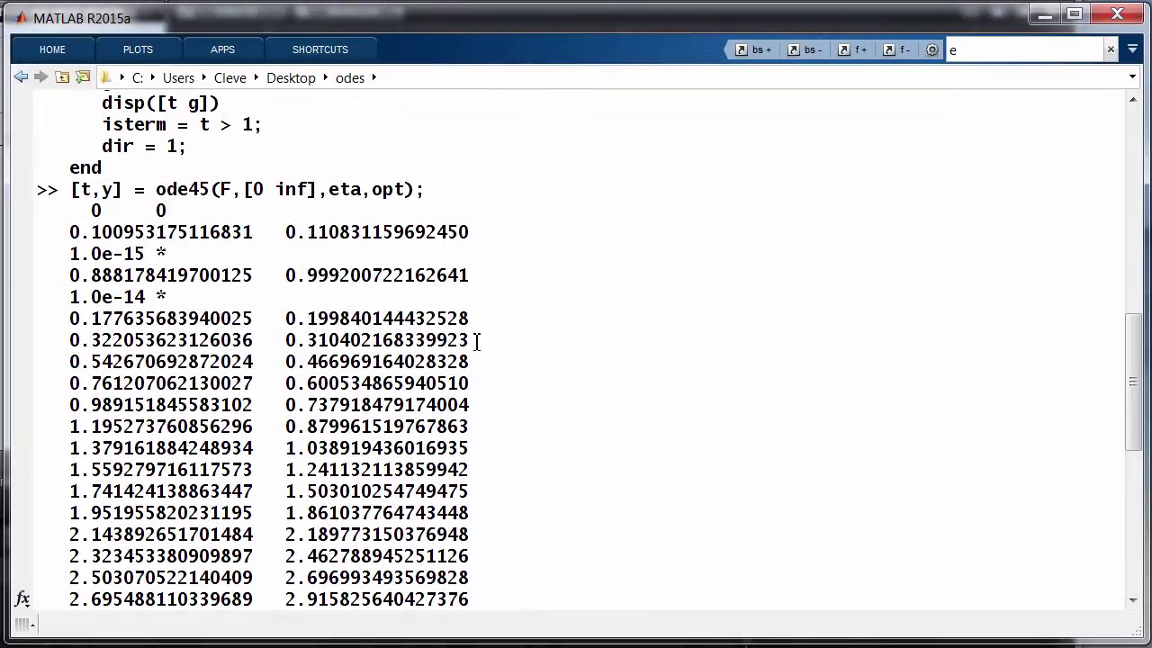
pyautogui.scroll(-2, 212, 347)
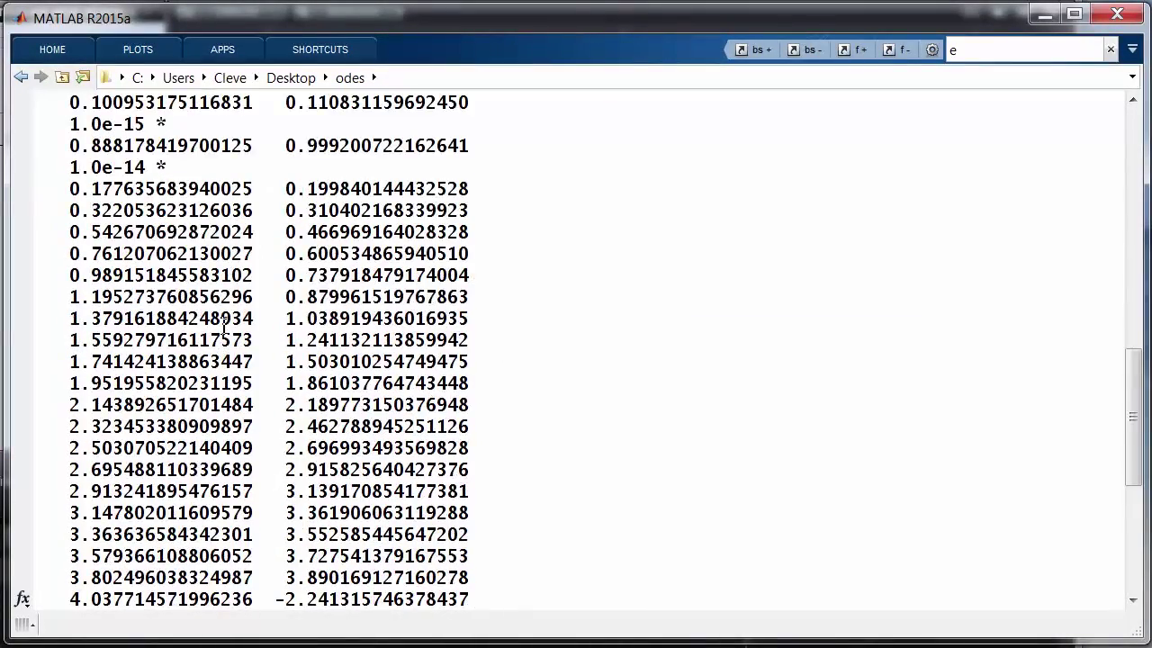
pyautogui.scroll(-2, 222, 195)
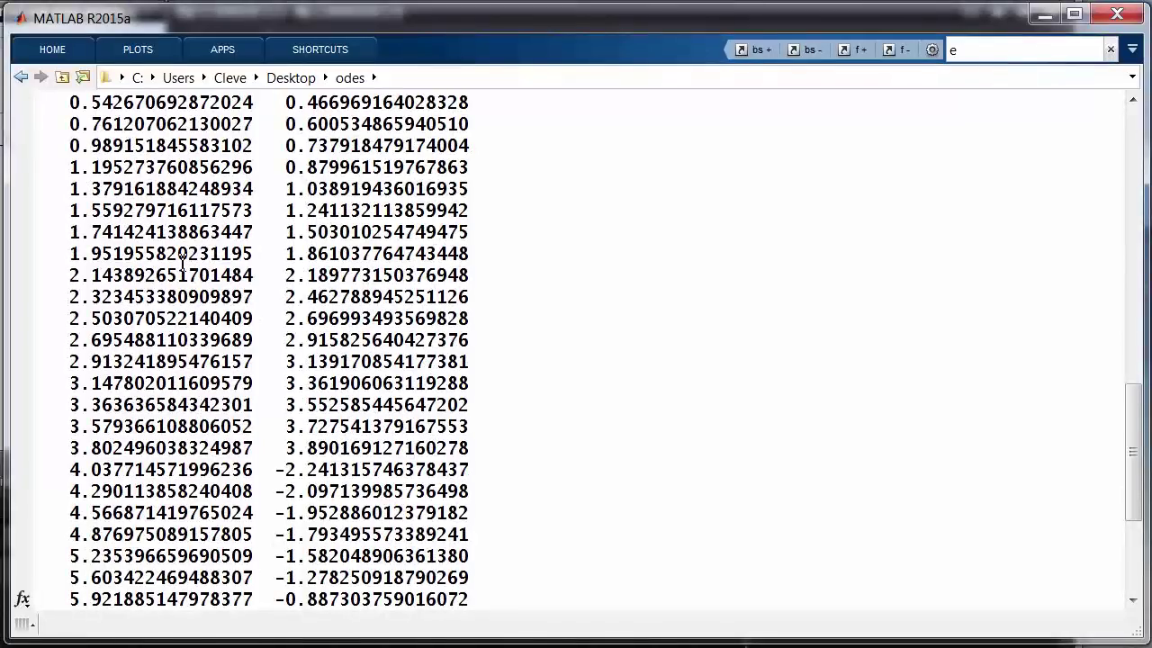
pyautogui.scroll(-2, 183, 265)
pyautogui.scroll(-2, 197, 302)
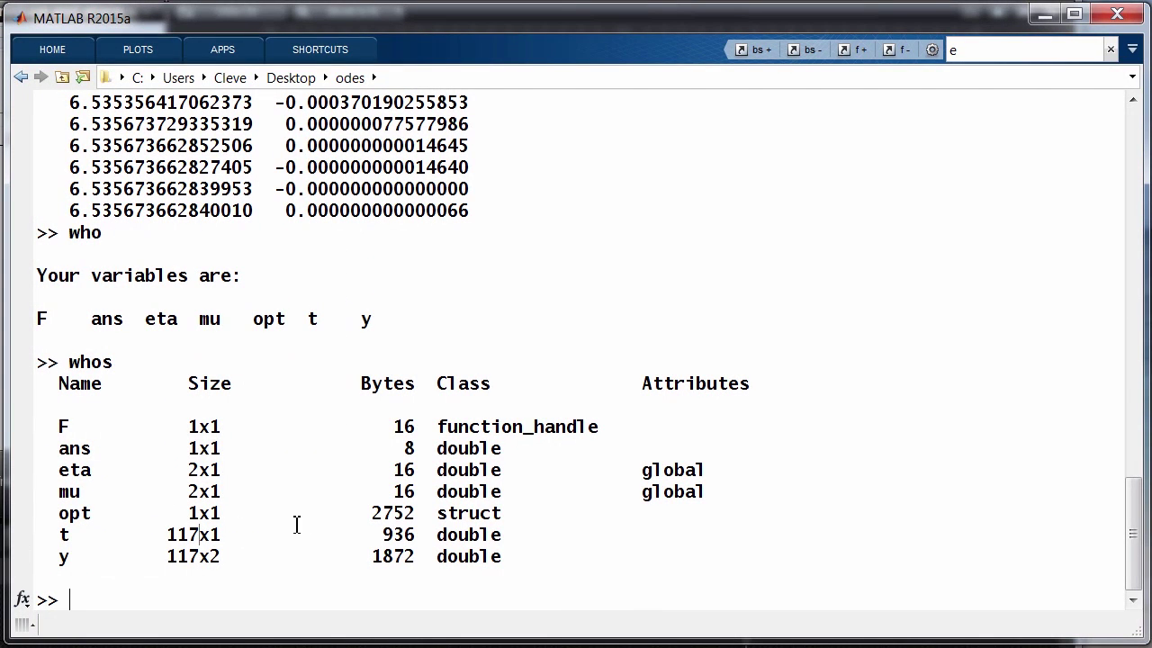
# Step: Display t(end) = 6.535673662840010 and store period = 6.5357
pyautogui.write('t(end')
pyautogui.write(')')
pyautogui.press('Return')
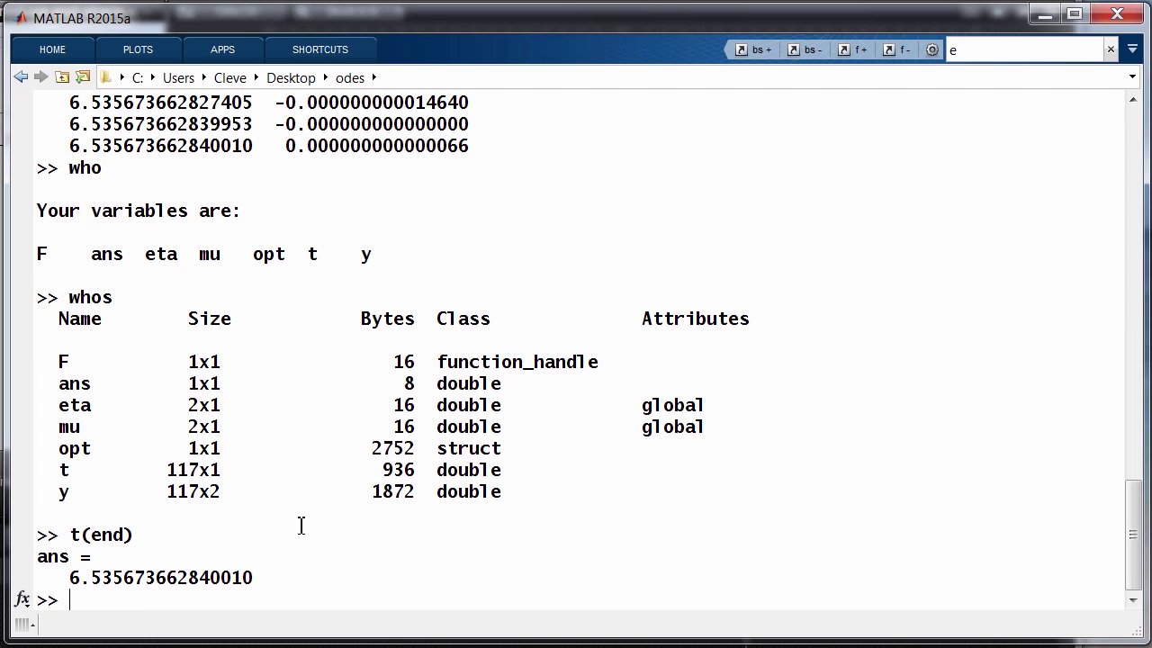
pyautogui.write('perio')
pyautogui.write('d = 6.5357')
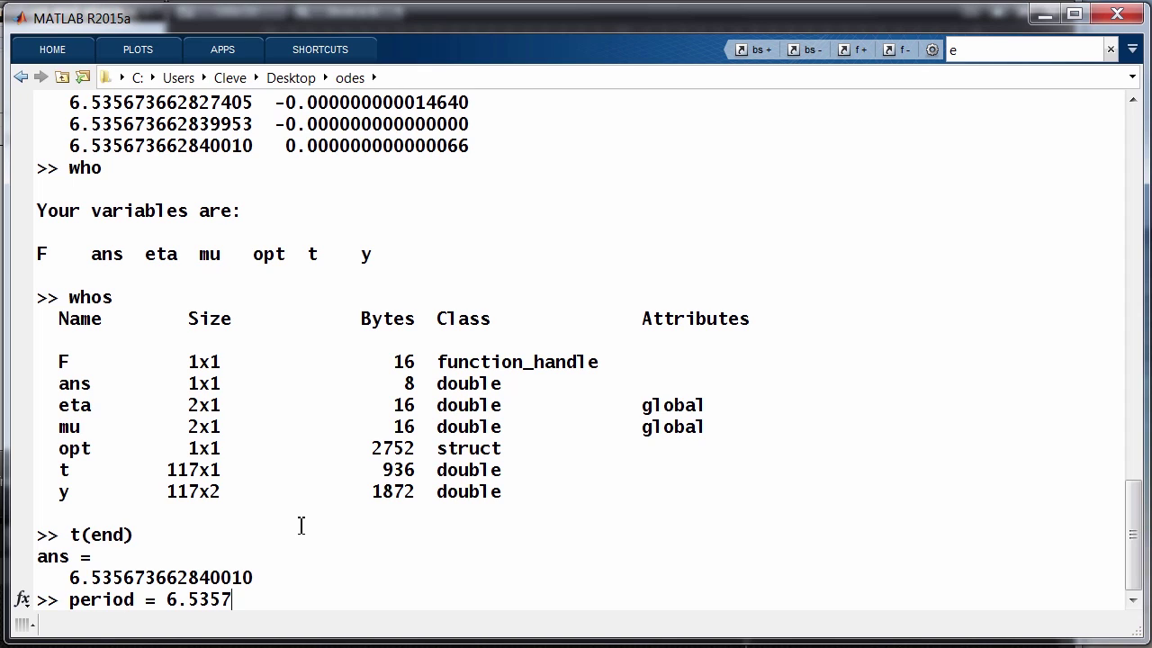
pyautogui.press('Return')
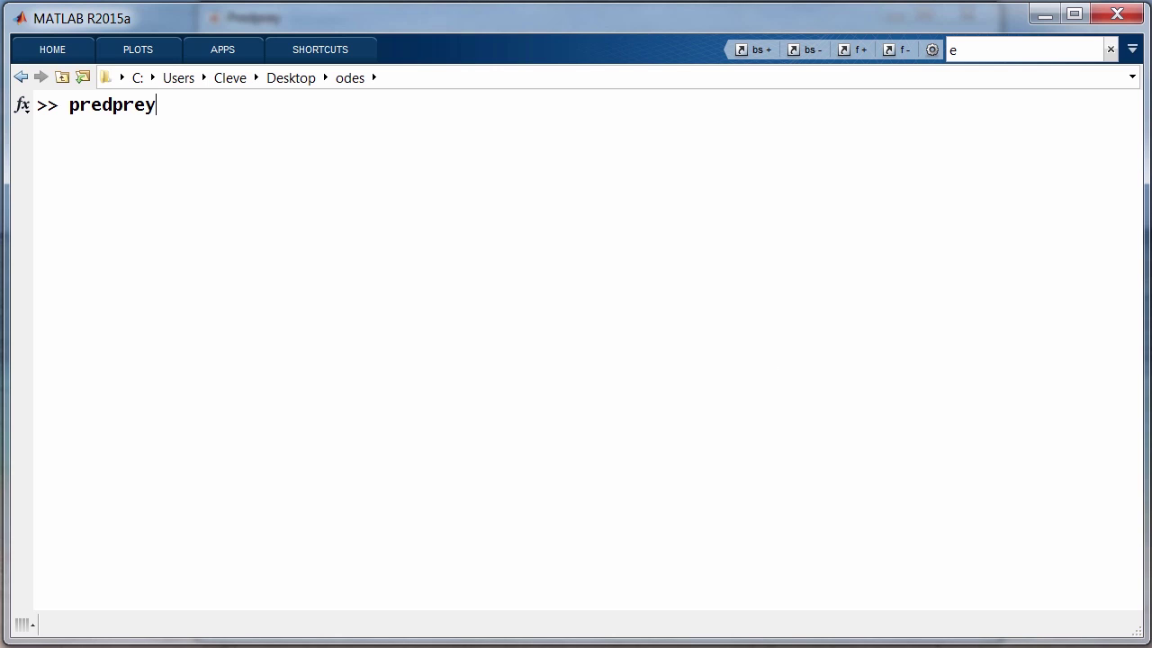
# Step: Run the predprey command to launch the interactive Predprey figure
pyautogui.press('Return')
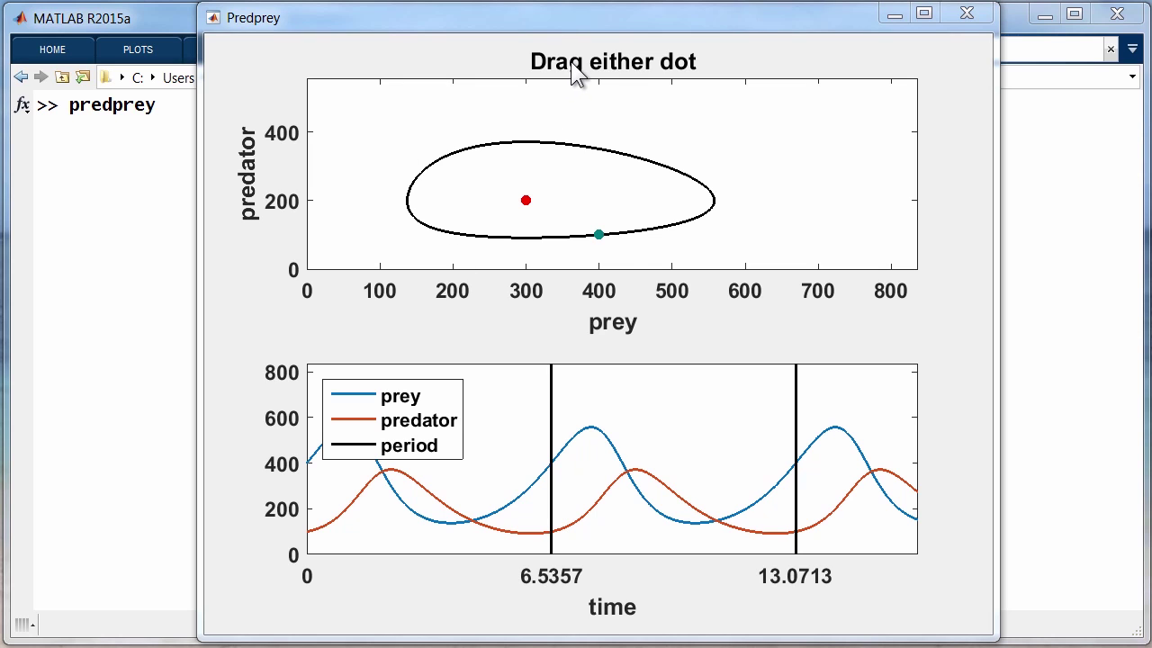
# Step: Drag the teal start point three times toward the red equilibrium, shrinking the orbit to period 6.2896
pyautogui.moveTo(603, 234)
pyautogui.mouseDown()
pyautogui.moveTo(611, 223)
pyautogui.moveTo(545, 208)
pyautogui.moveTo(553, 261)
pyautogui.moveTo(564, 241)
pyautogui.moveTo(540, 251)
pyautogui.moveTo(551, 235)
pyautogui.mouseUp()
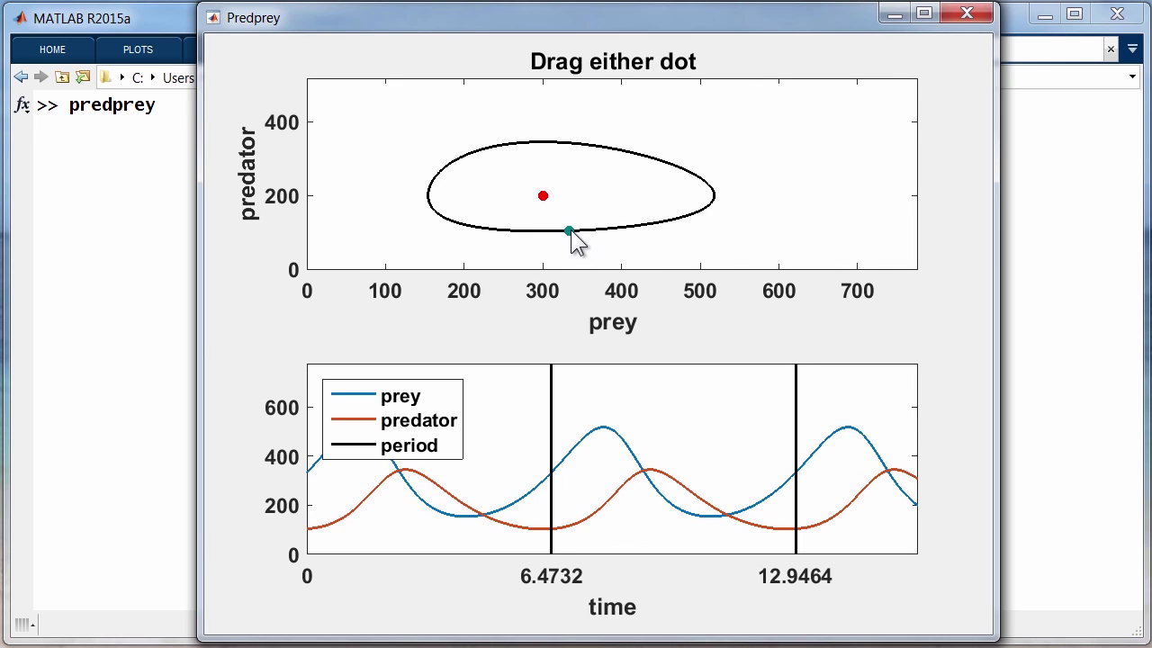
pyautogui.moveTo(574, 236)
pyautogui.mouseDown()
pyautogui.moveTo(606, 200)
pyautogui.moveTo(599, 221)
pyautogui.moveTo(609, 210)
pyautogui.mouseUp()
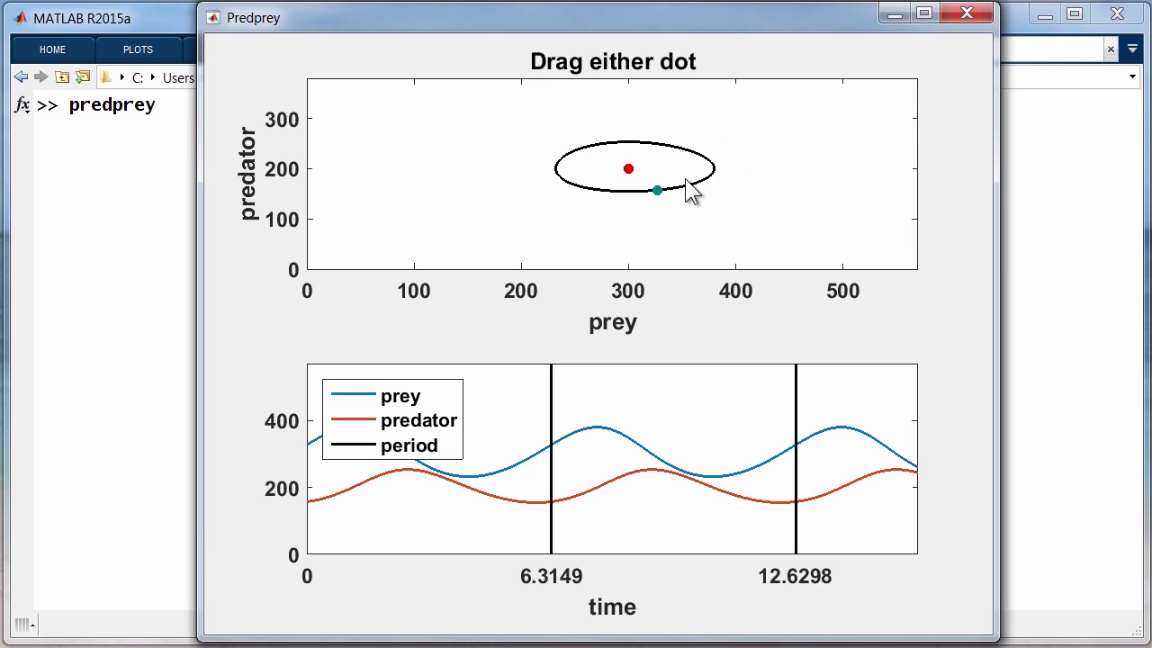
pyautogui.moveTo(663, 200); pyautogui.dragTo(668, 185)
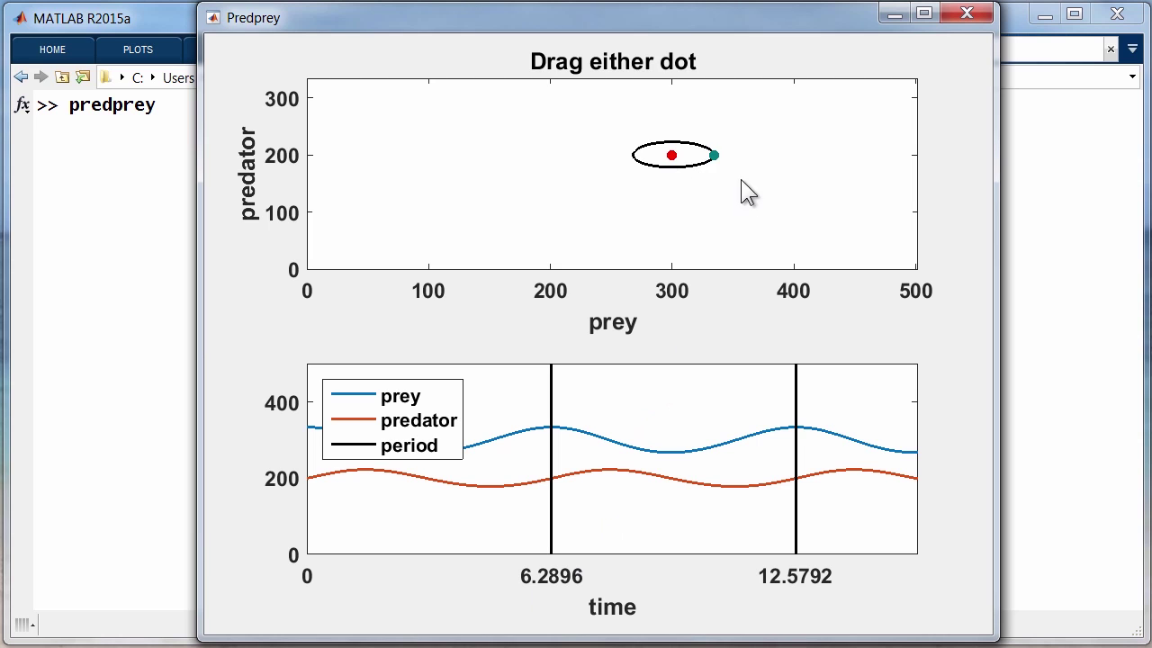
# Step: Move the teal start point down-left and the red equilibrium up-right for tall, spiky, longer-period cycles
pyautogui.moveTo(716, 160)
pyautogui.mouseDown()
pyautogui.moveTo(625, 202)
pyautogui.moveTo(475, 245)
pyautogui.mouseUp()
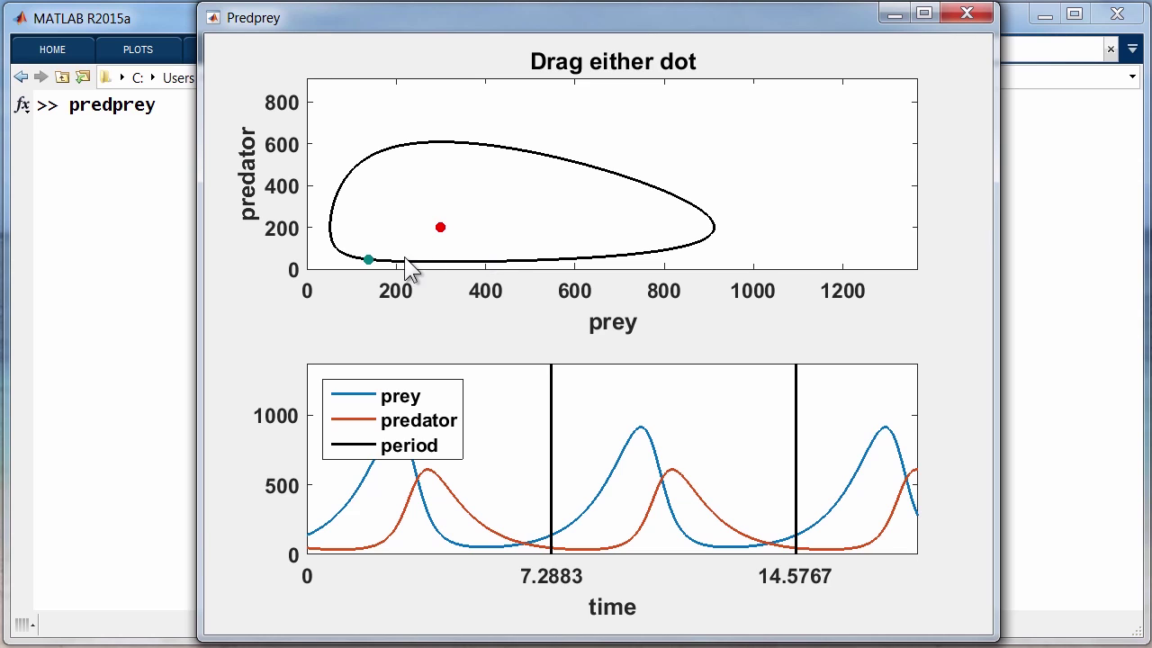
pyautogui.moveTo(467, 204); pyautogui.dragTo(505, 184)
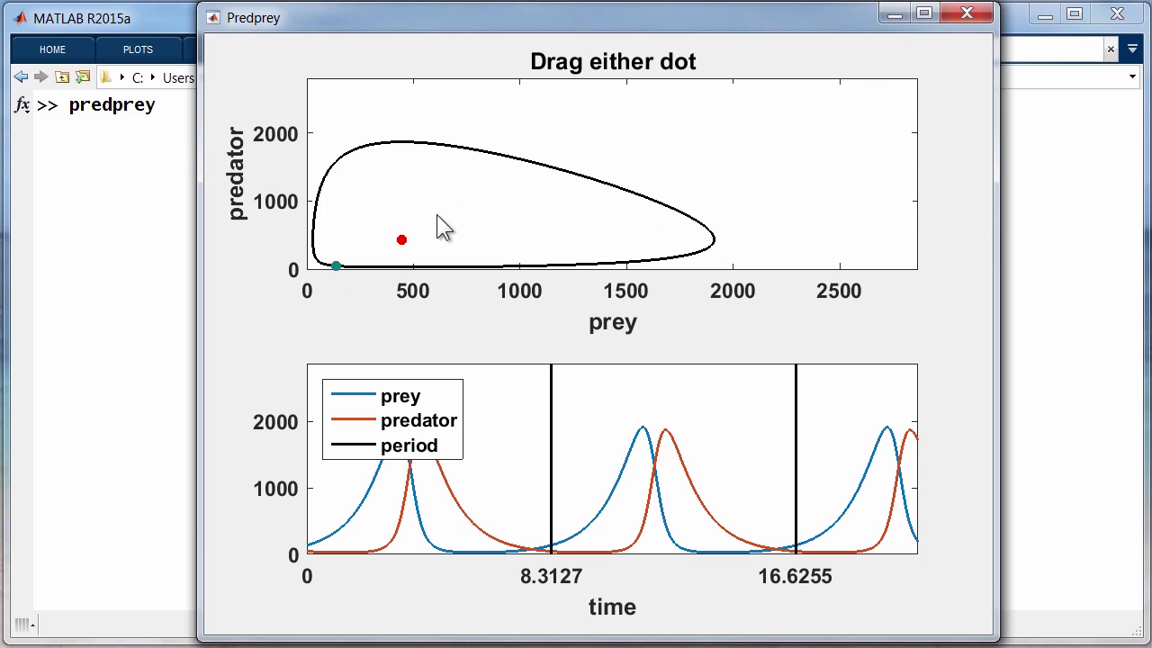
pyautogui.moveTo(338, 266)
pyautogui.mouseDown()
pyautogui.moveTo(327, 276)
pyautogui.moveTo(323, 265)
pyautogui.mouseUp()
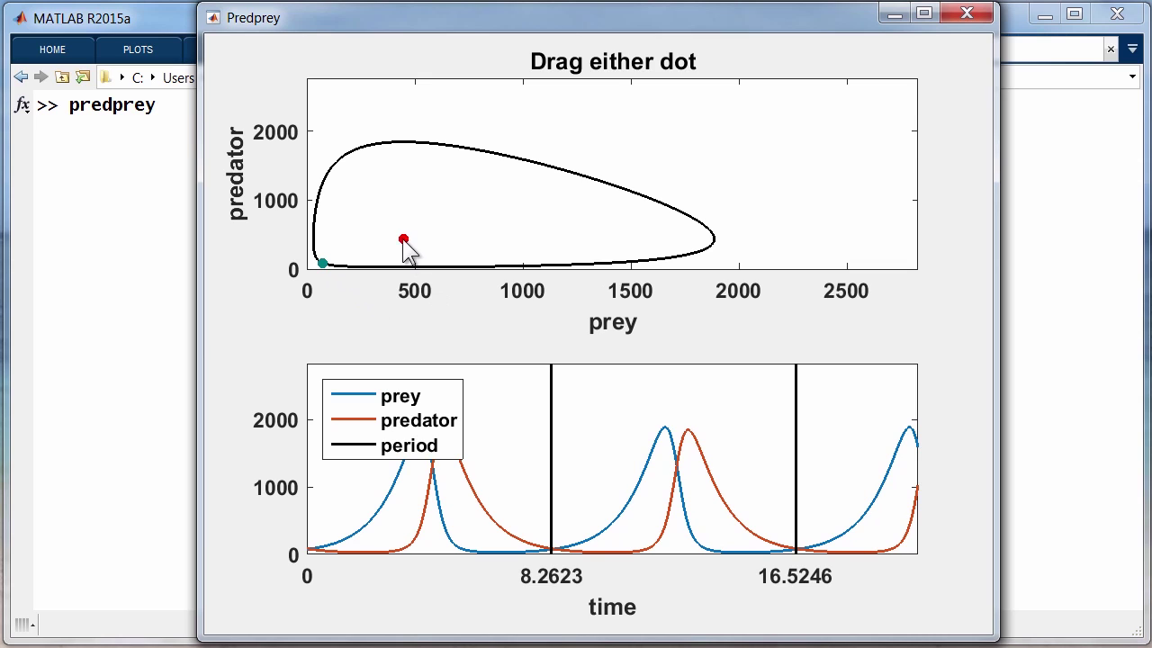
pyautogui.moveTo(403, 239); pyautogui.dragTo(419, 225)
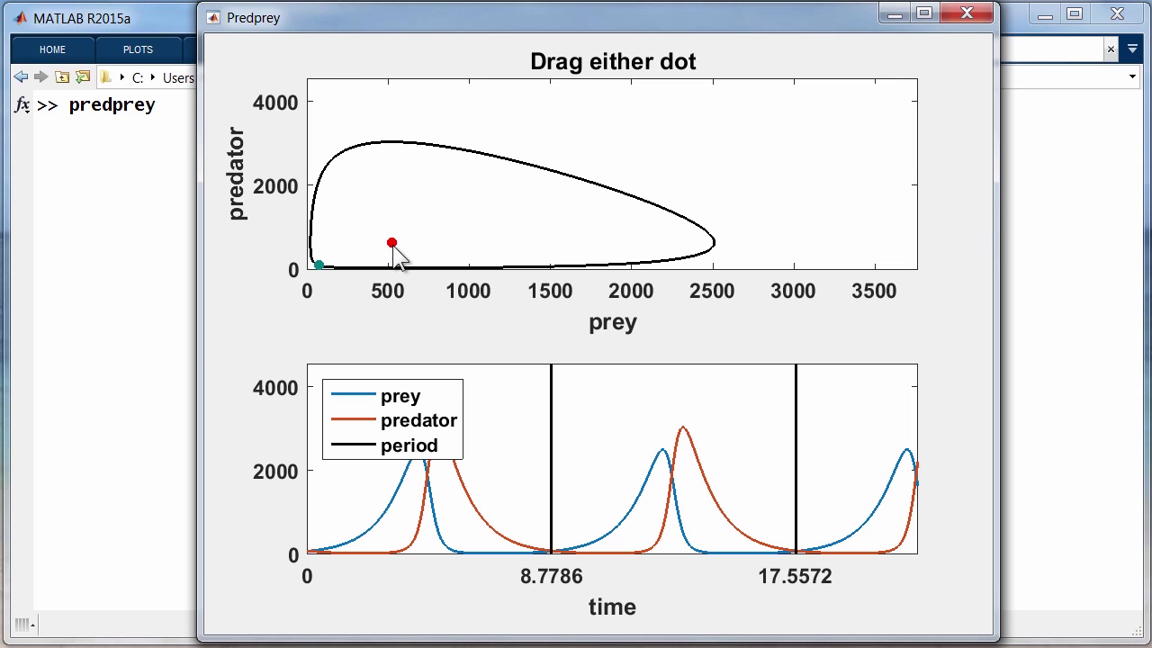
pyautogui.moveTo(408, 217); pyautogui.dragTo(422, 207)
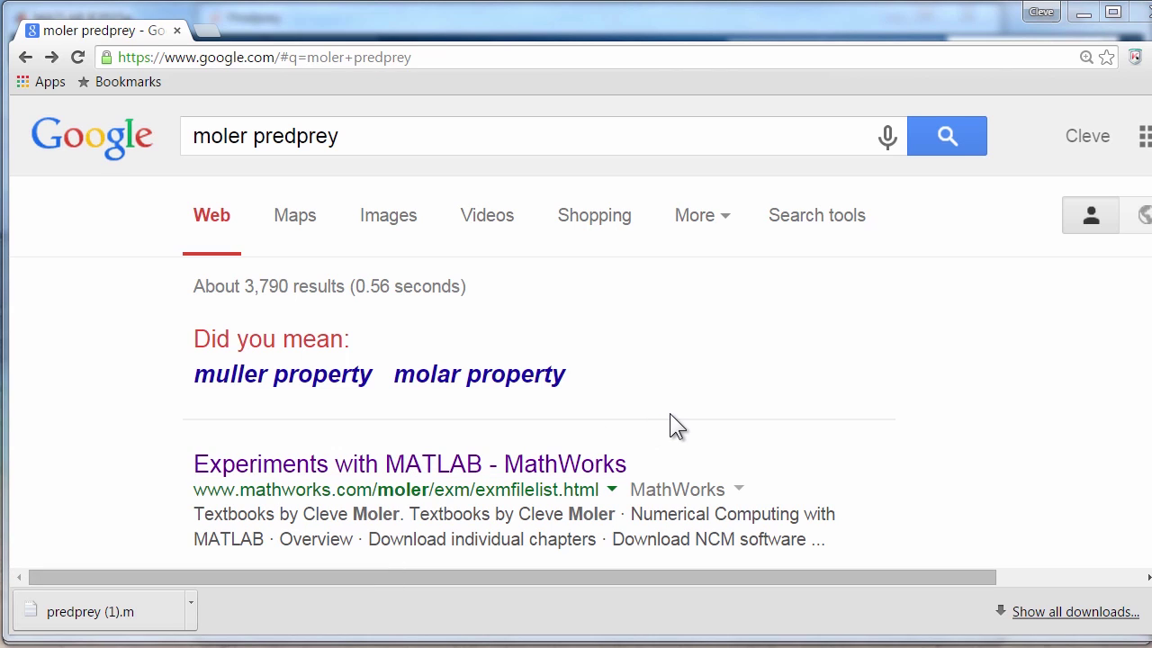
# Step: Open the 'Experiments with MATLAB - MathWorks' result from the moler predprey search
pyautogui.click(419, 468)
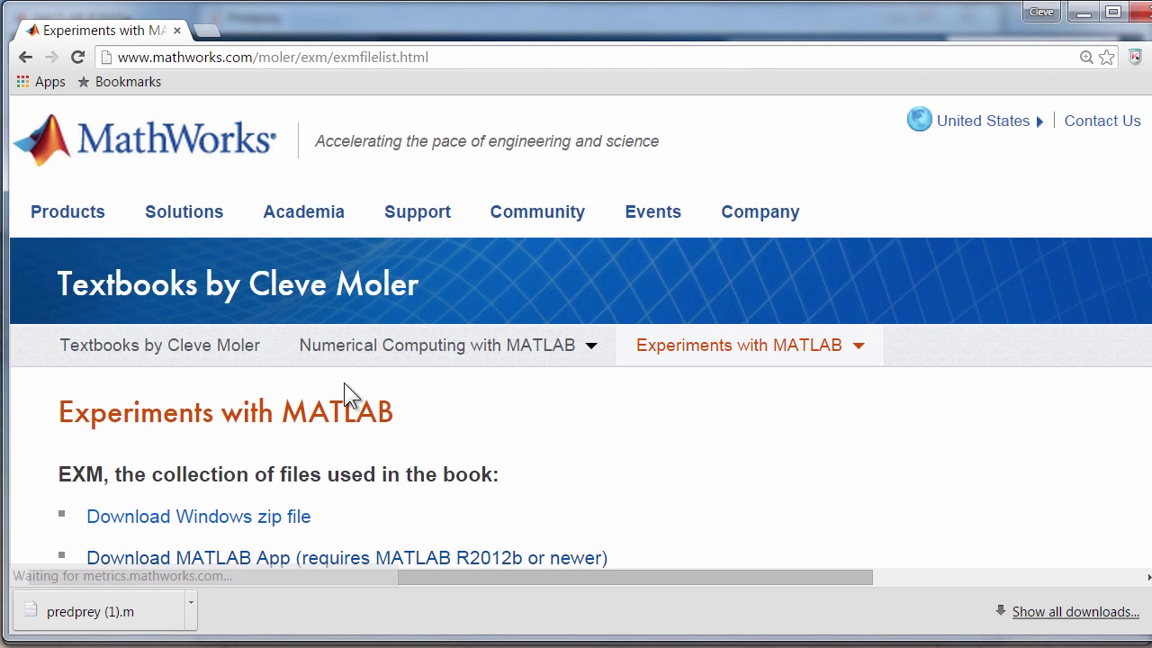
# Step: Browse the EXM file list past predprey.m, then go back to the Google results
pyautogui.scroll(-2, 297, 441)
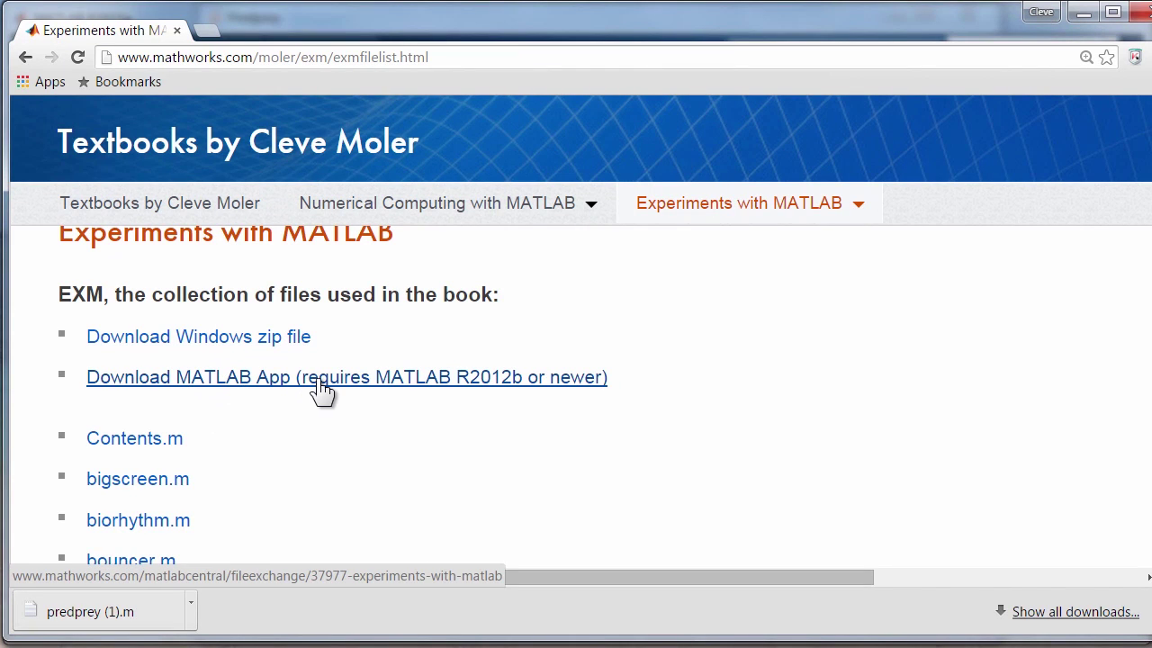
pyautogui.scroll(-2, 319, 382)
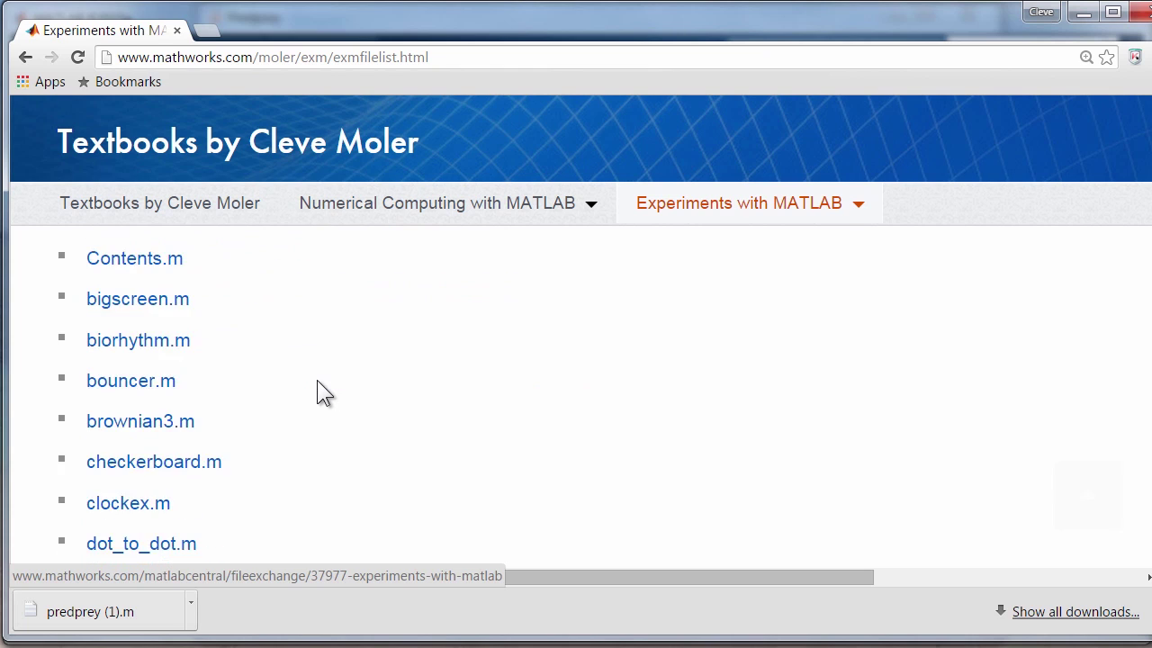
pyautogui.scroll(-2, 320, 381)
pyautogui.scroll(-3, 321, 381)
pyautogui.scroll(-2, 321, 383)
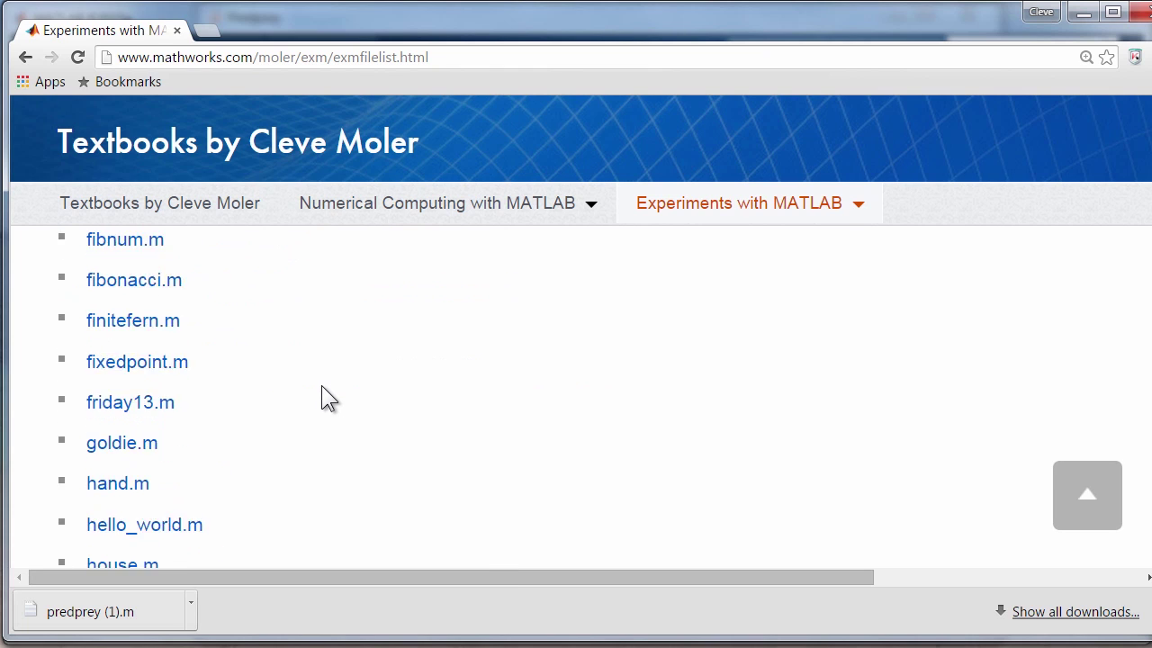
pyautogui.scroll(-2, 321, 388)
pyautogui.scroll(-4, 321, 392)
pyautogui.scroll(-3, 321, 396)
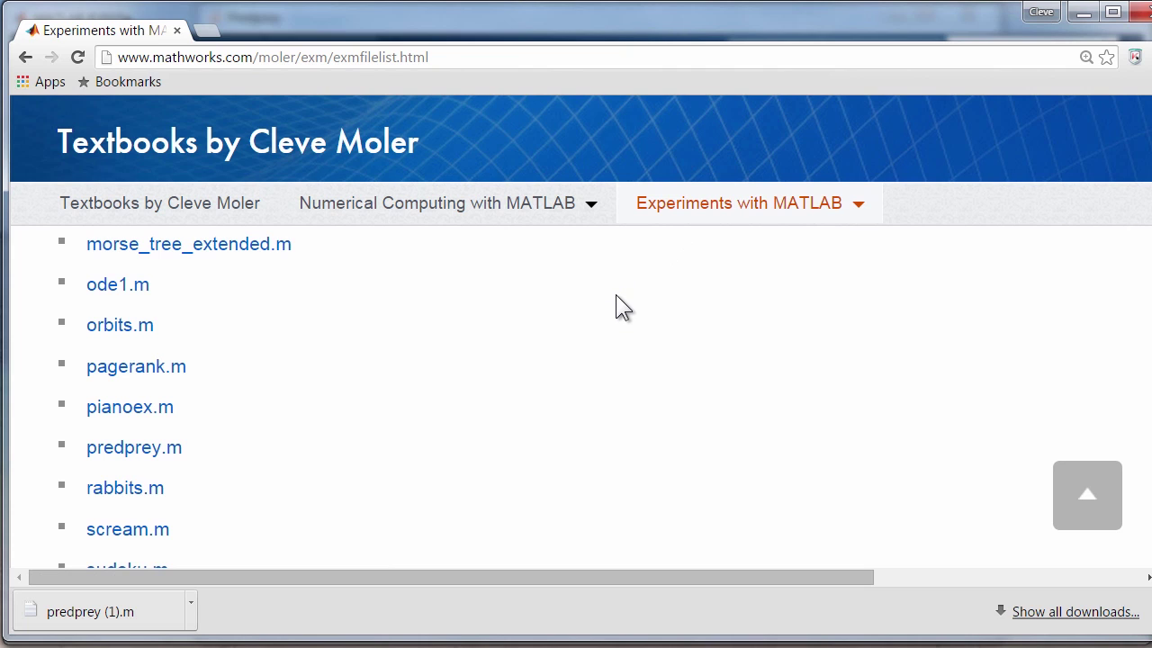
pyautogui.scroll(5, 617, 319)
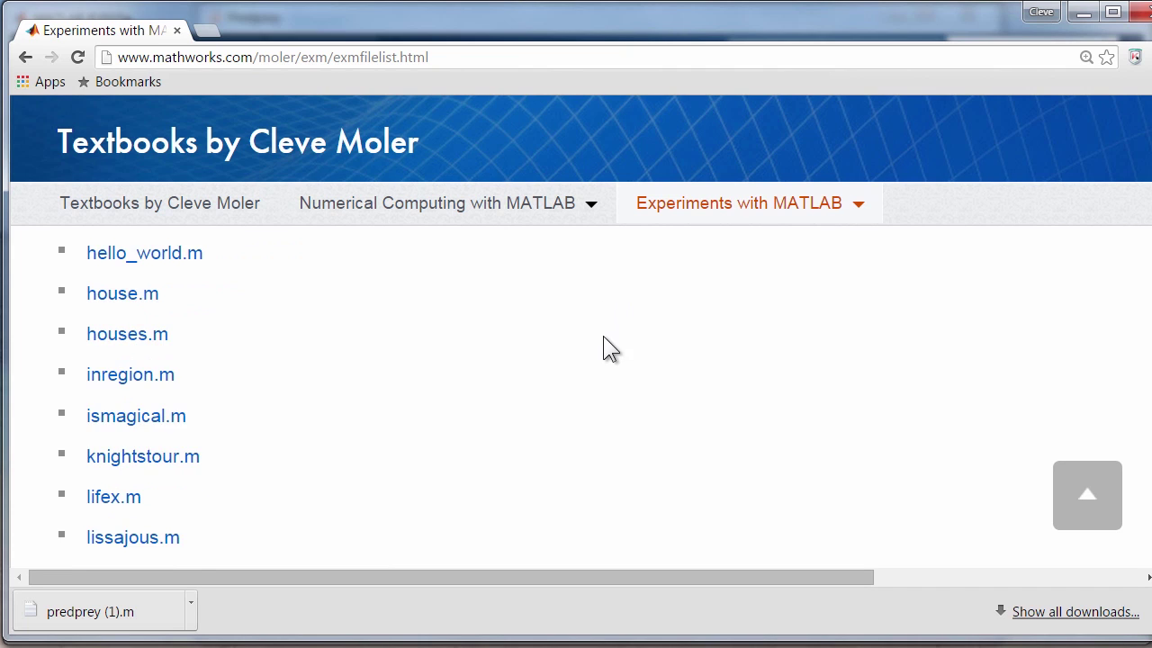
pyautogui.scroll(1, 601, 347)
pyautogui.click(22, 58)
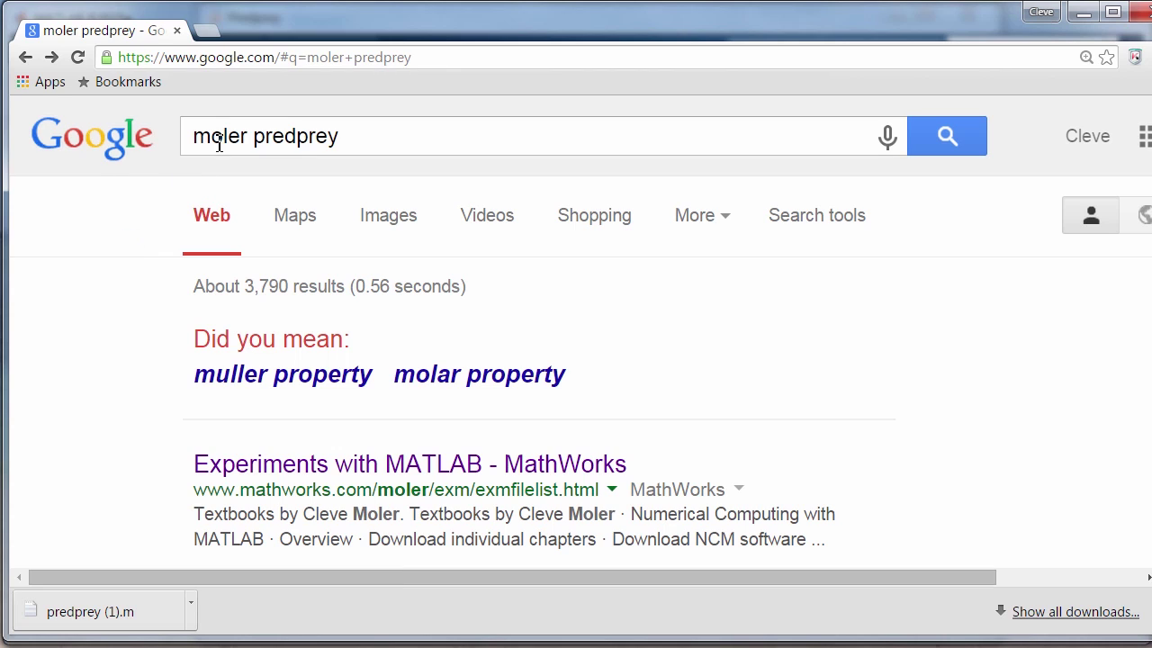